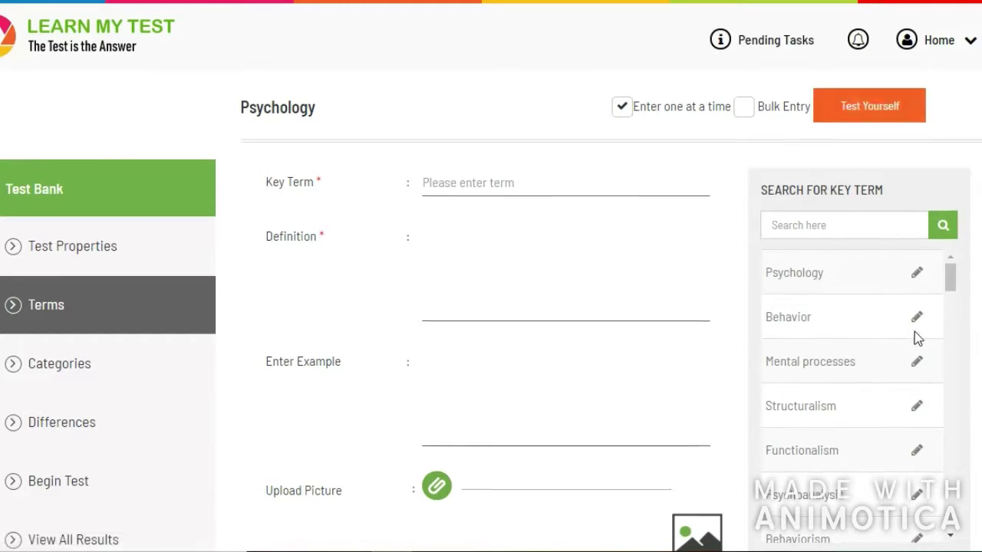
- Look over the Psychology categories and Differences pages, then bring up a new Psychology test setup
click(917, 323)
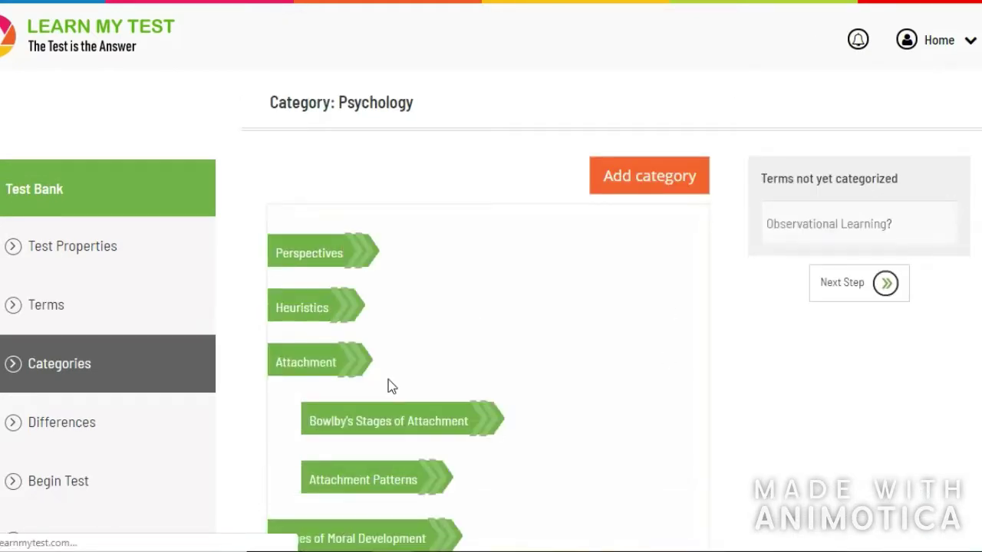
click(341, 426)
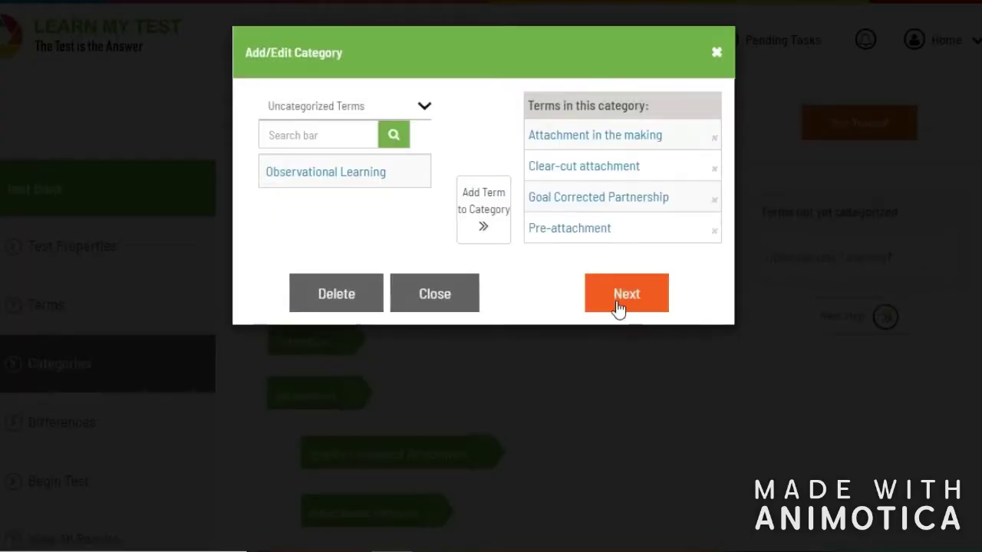
click(439, 307)
scroll(272, 285, down, 4)
scroll(200, 284, up, 2)
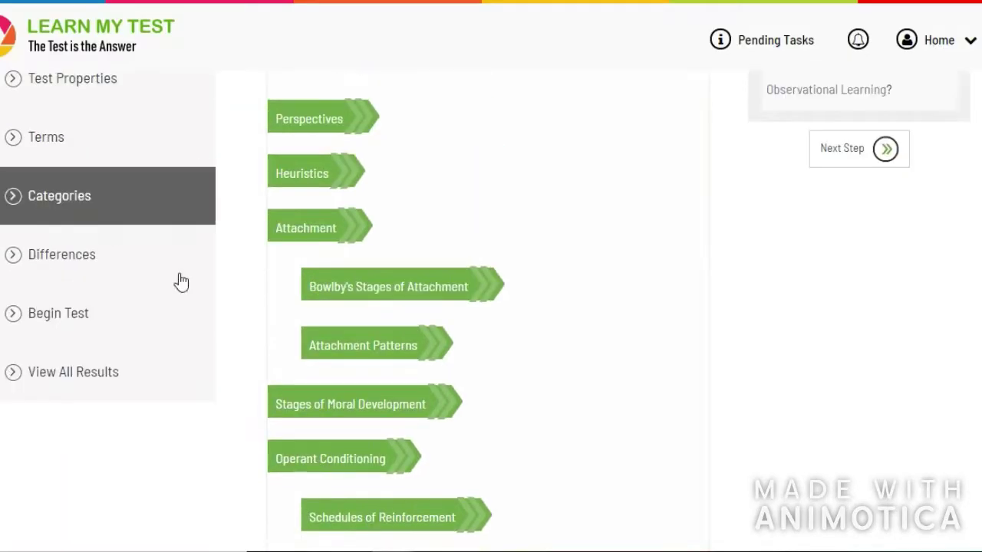
click(128, 253)
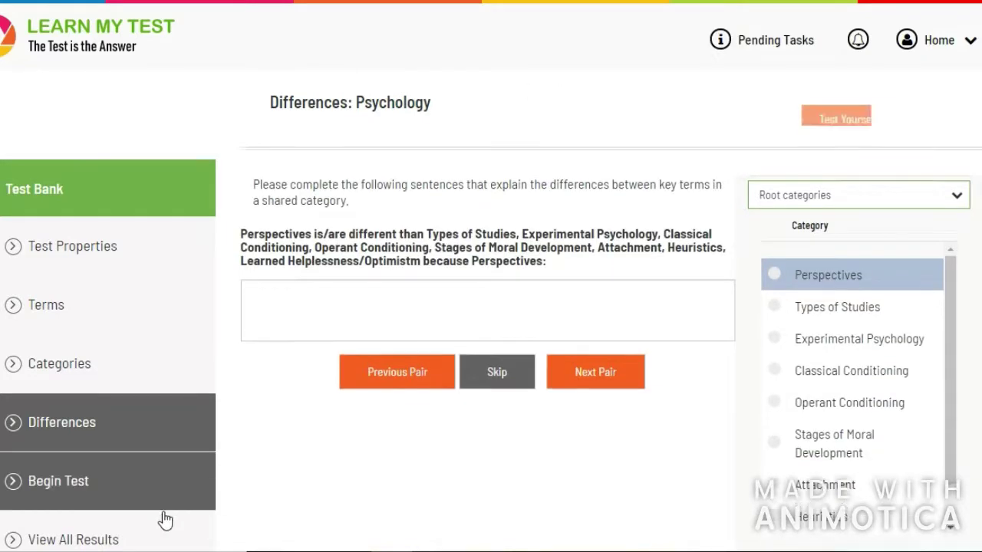
click(153, 498)
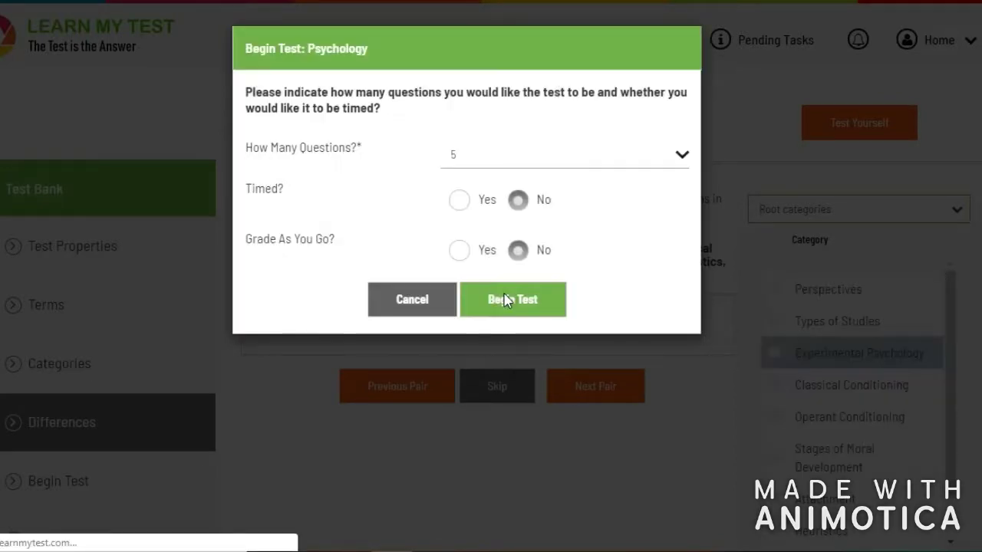
- Start the 5-question Psychology practice test and submit it for grading
click(505, 303)
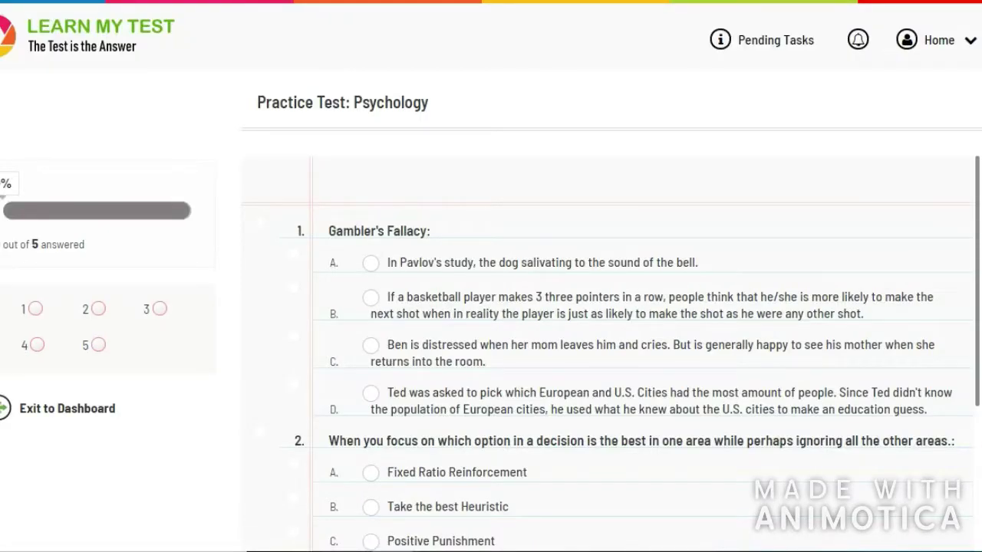
scroll(507, 320, down, 4)
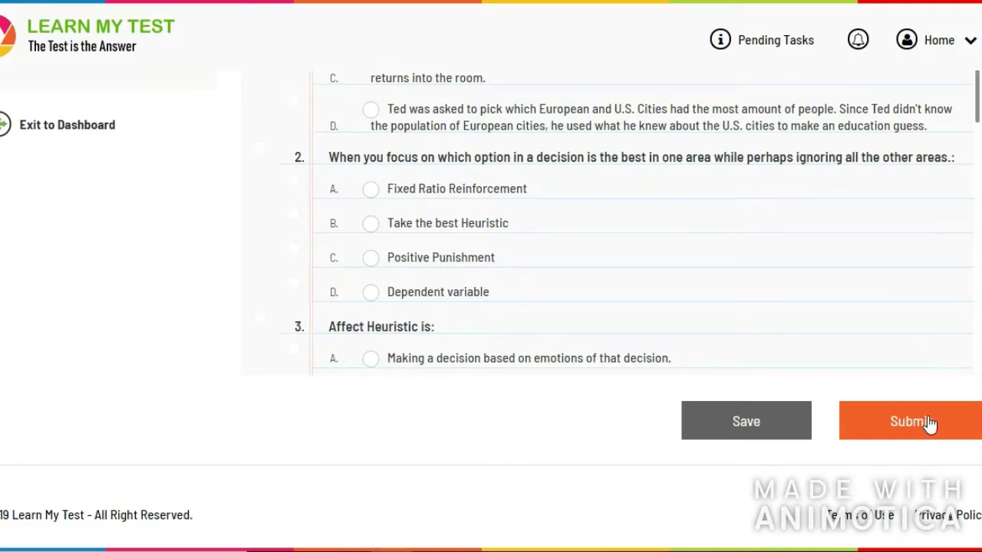
click(927, 424)
click(525, 382)
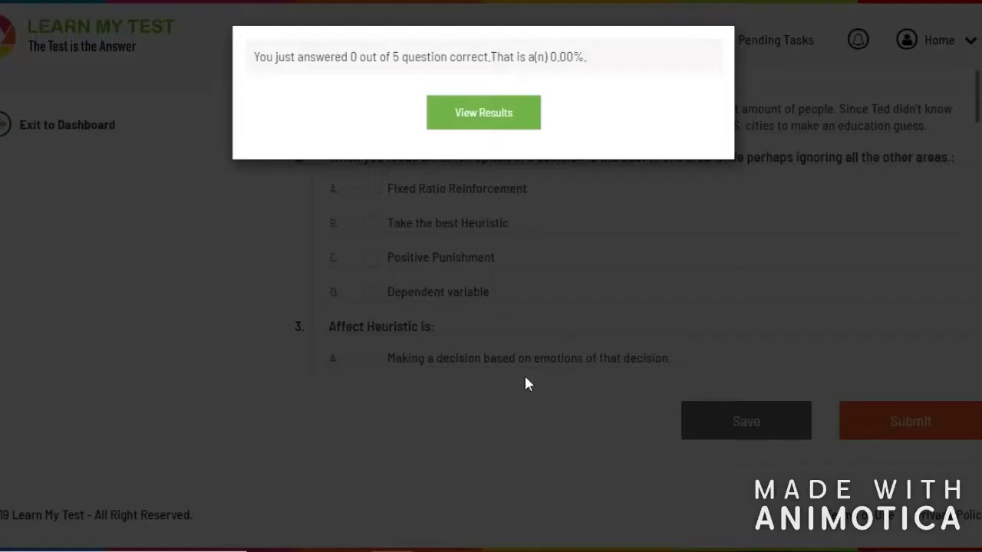
- Review the graded answers and all Psychology results, then set up another test
click(454, 111)
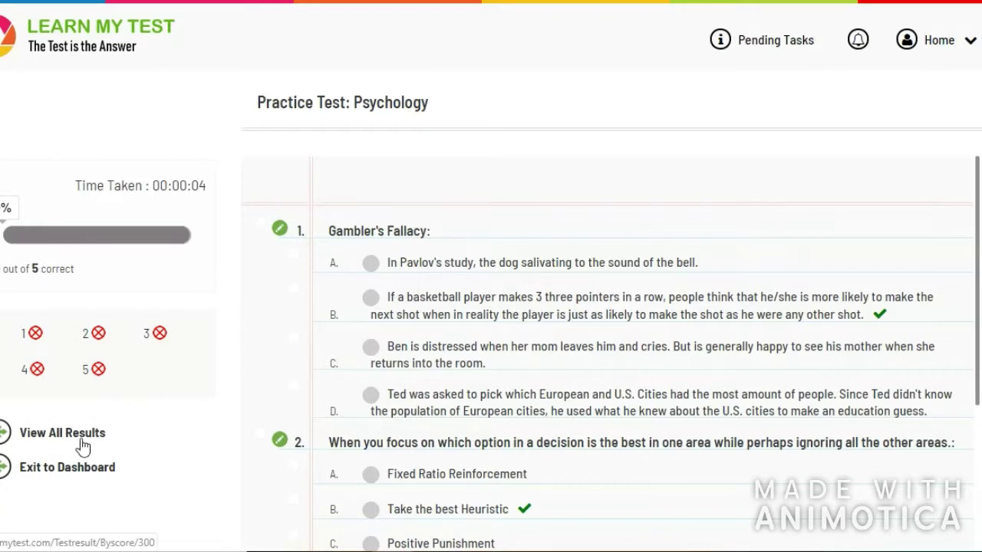
click(81, 444)
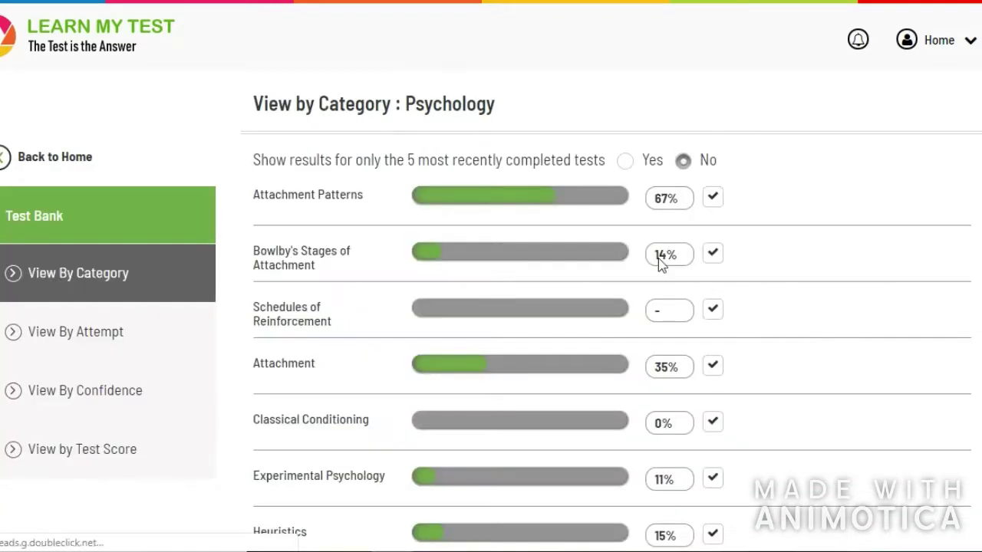
scroll(745, 208, down, 5)
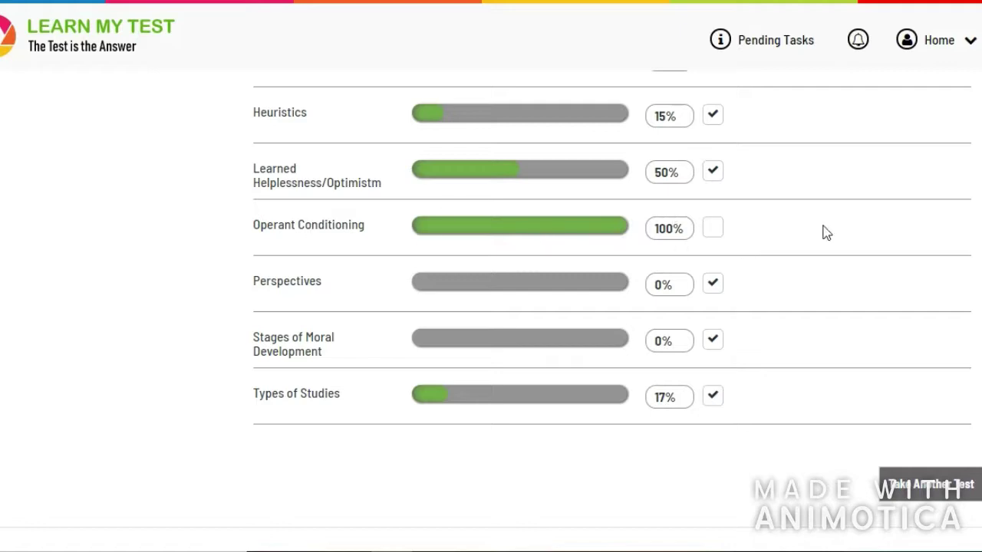
click(939, 488)
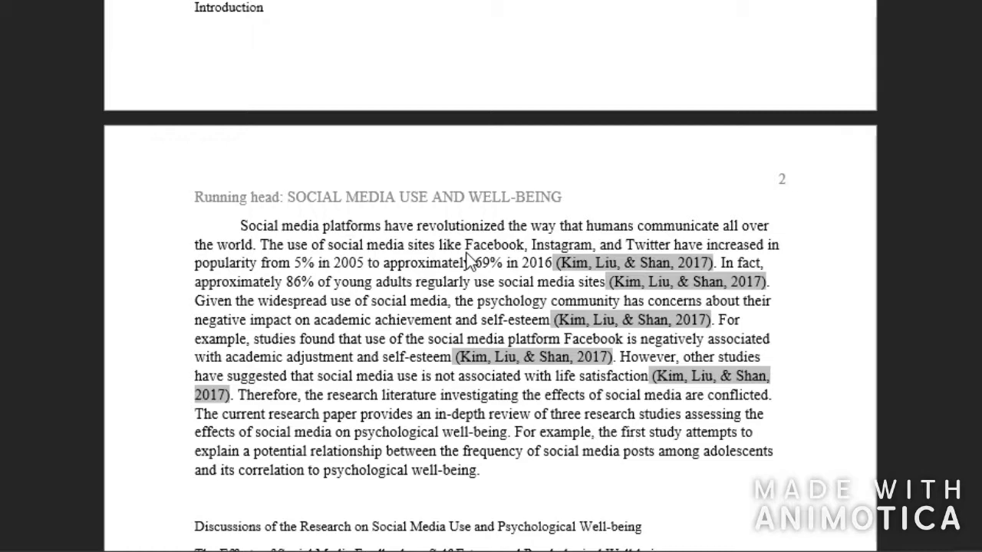
- Scroll back up to the Introduction heading and select all of the paper's body text
scroll(473, 319, up, 5)
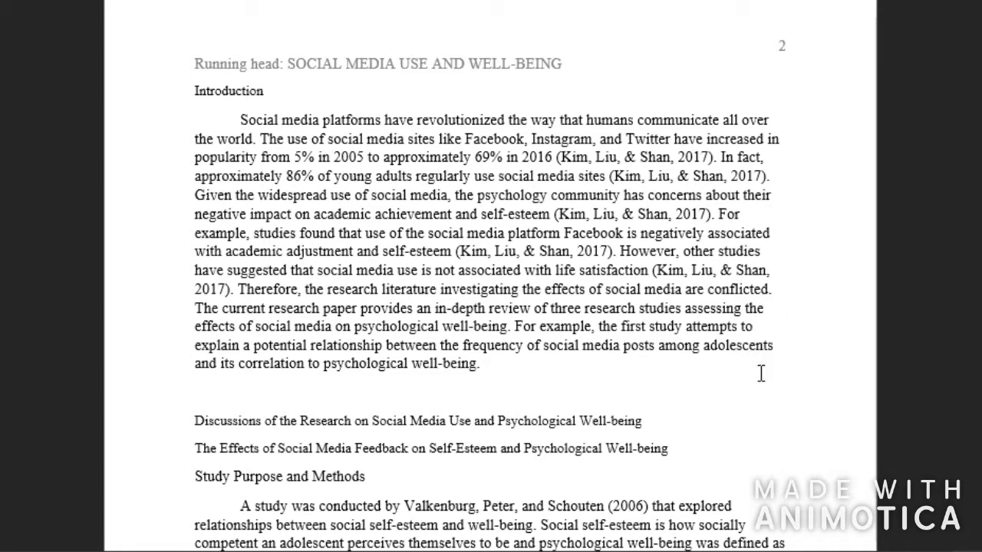
key(ctrl+a)
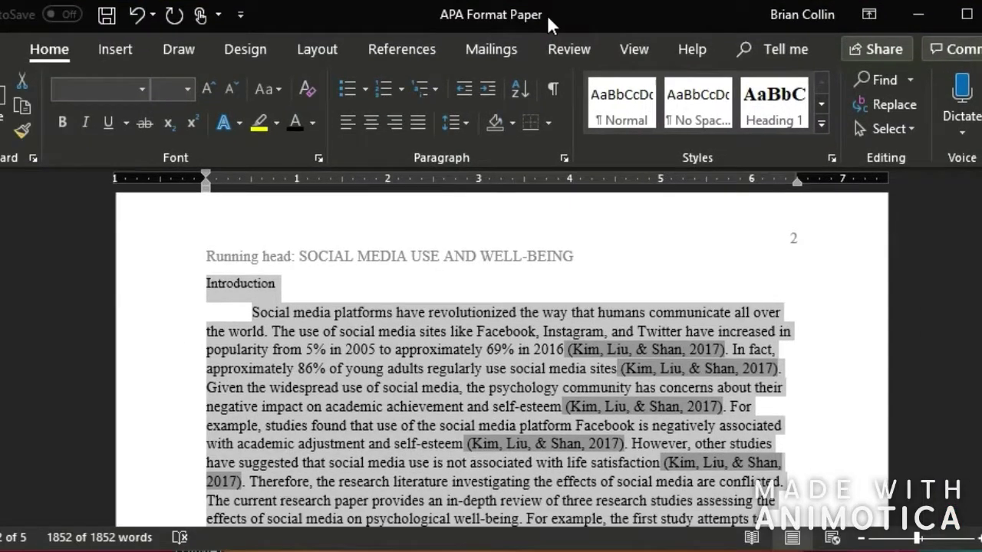
- Apply Times New Roman at size 12 to the selection and delete the empty line above Introduction
click(99, 89)
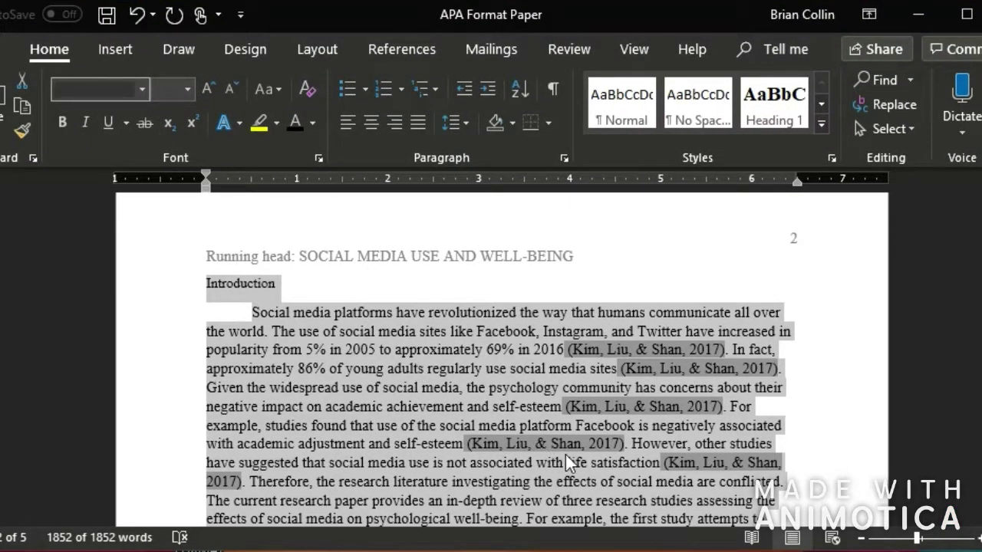
text(Times)
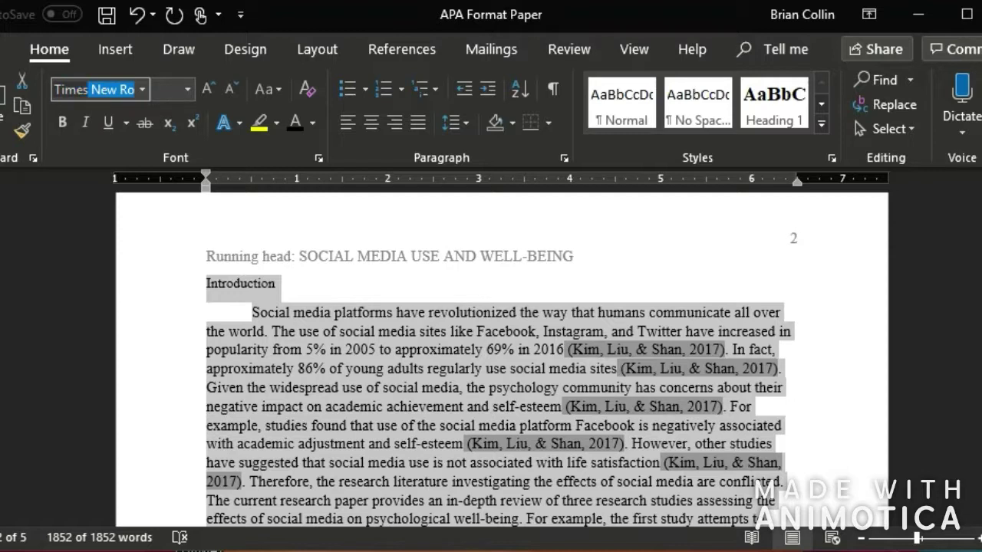
key(Escape)
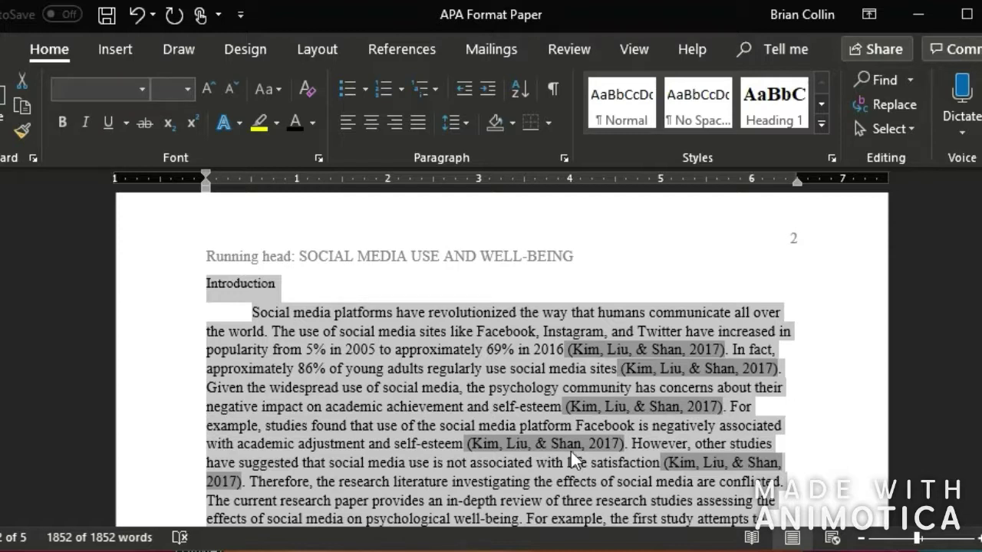
click(178, 90)
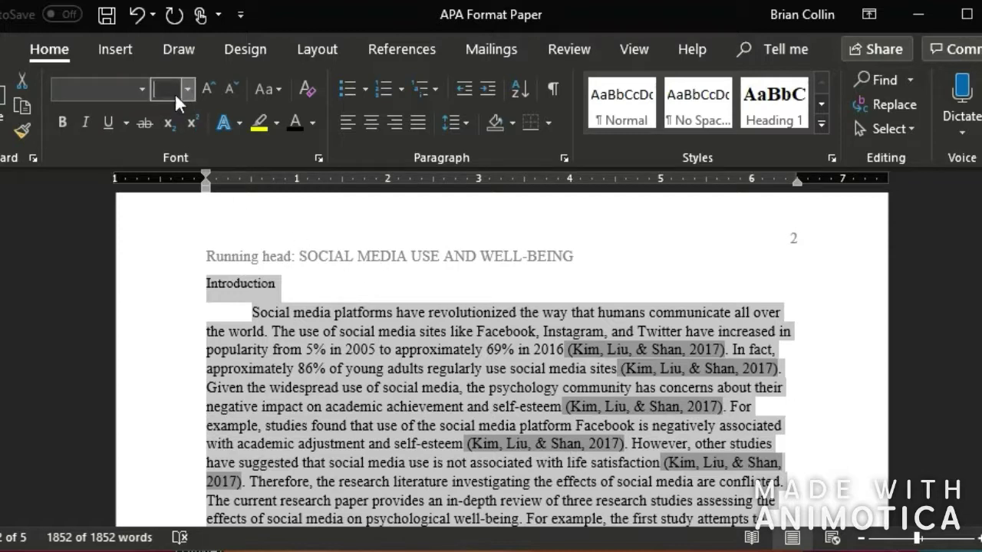
text(12)
key(Return)
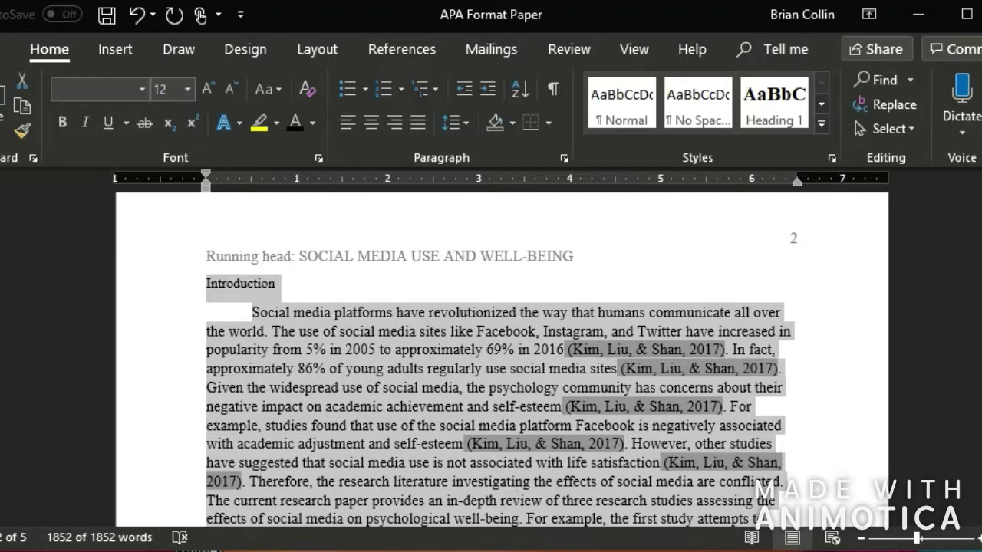
click(358, 325)
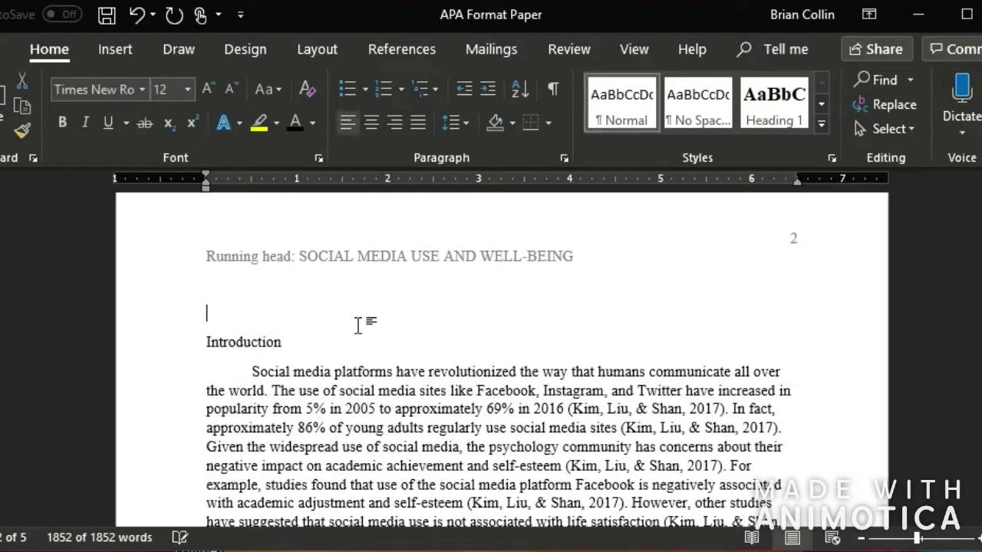
key(BackSpace)
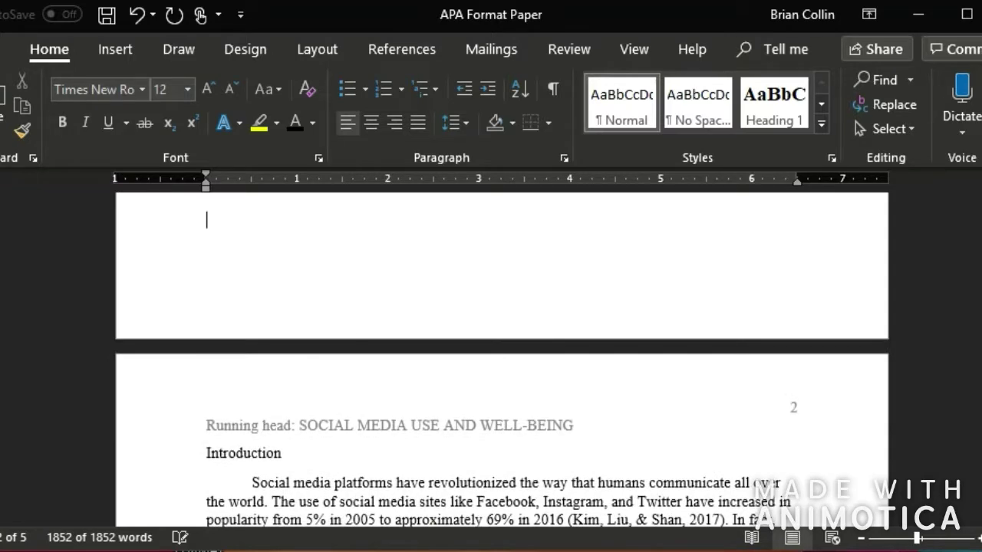
- Select the whole document and set its paragraph line spacing to Double
scroll(384, 358, down, 7)
scroll(395, 376, up, 4)
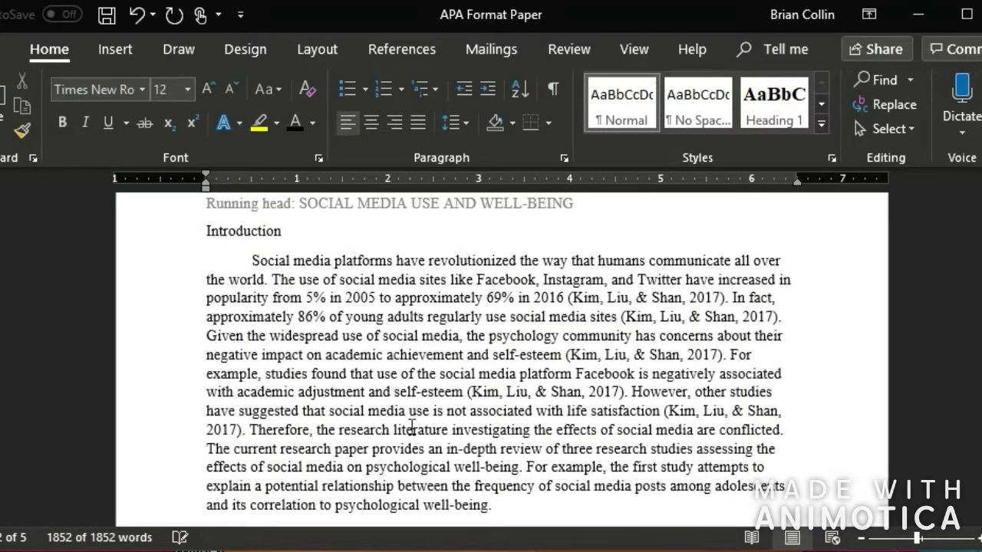
key(ctrl+a)
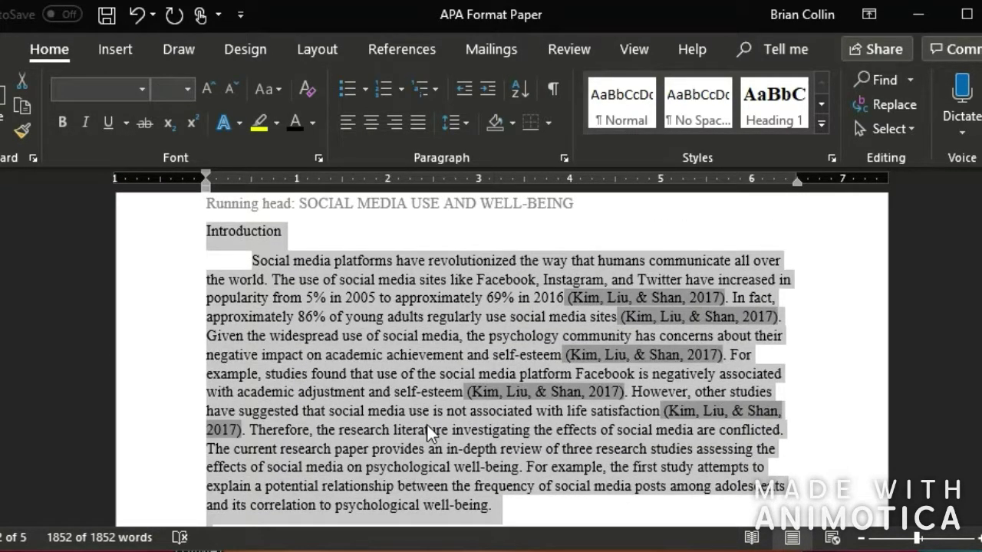
right_click(450, 383)
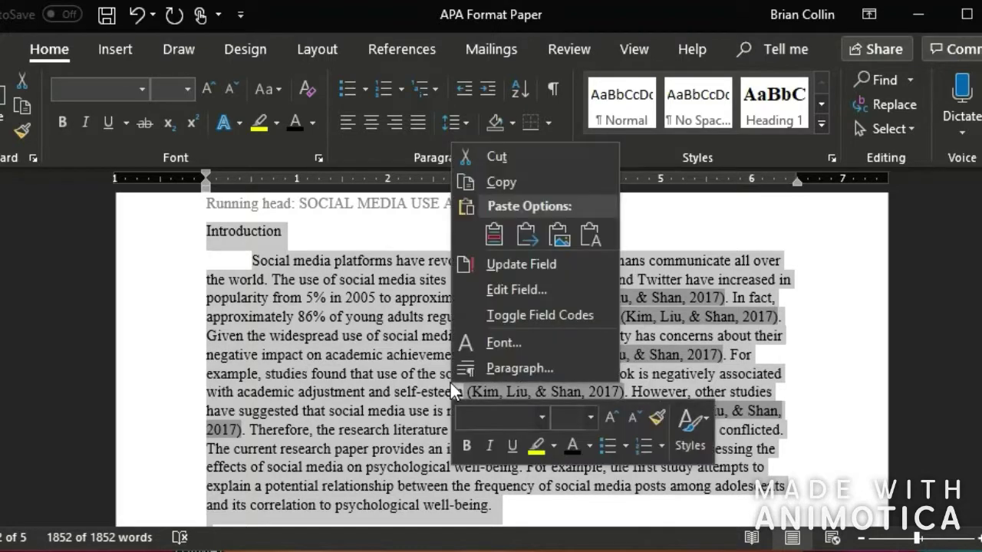
click(503, 368)
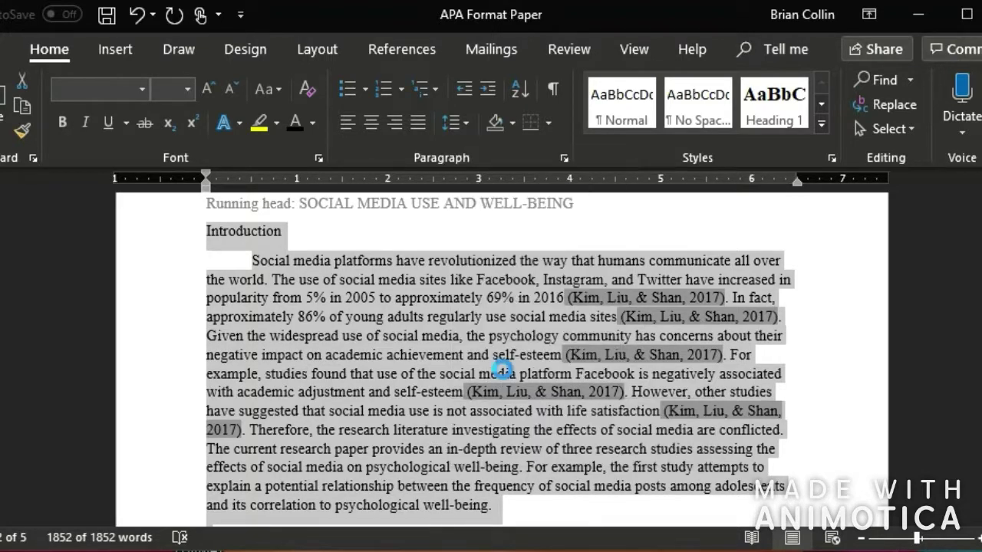
click(535, 316)
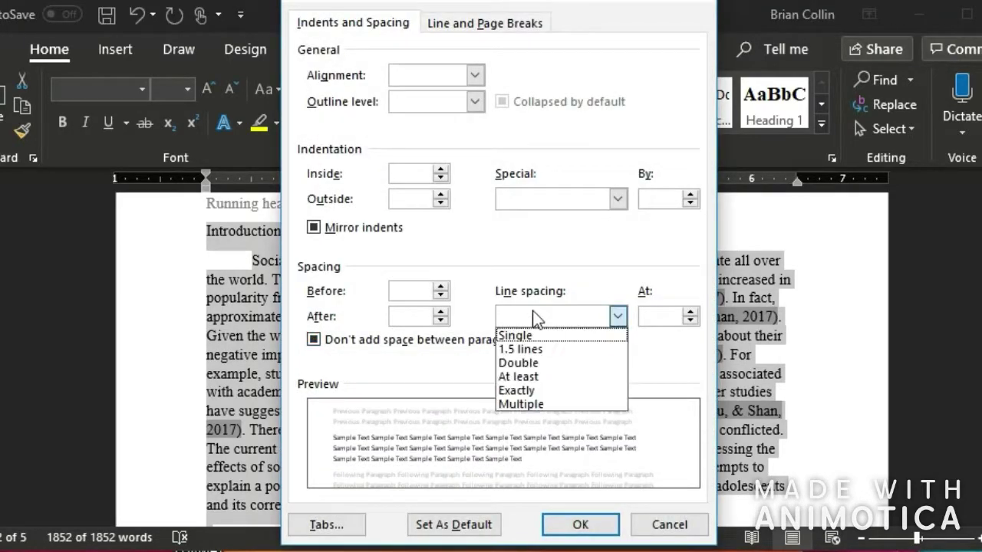
click(549, 364)
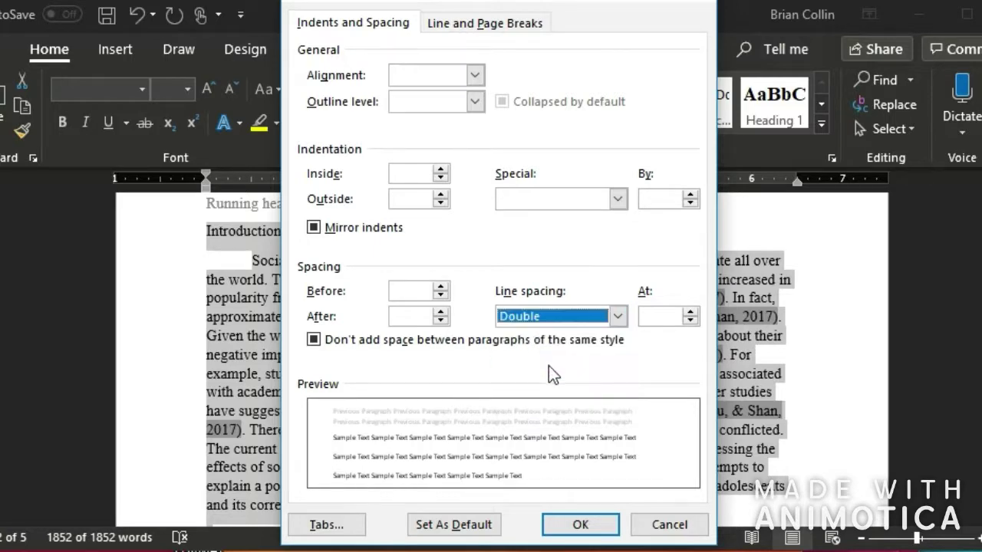
click(585, 525)
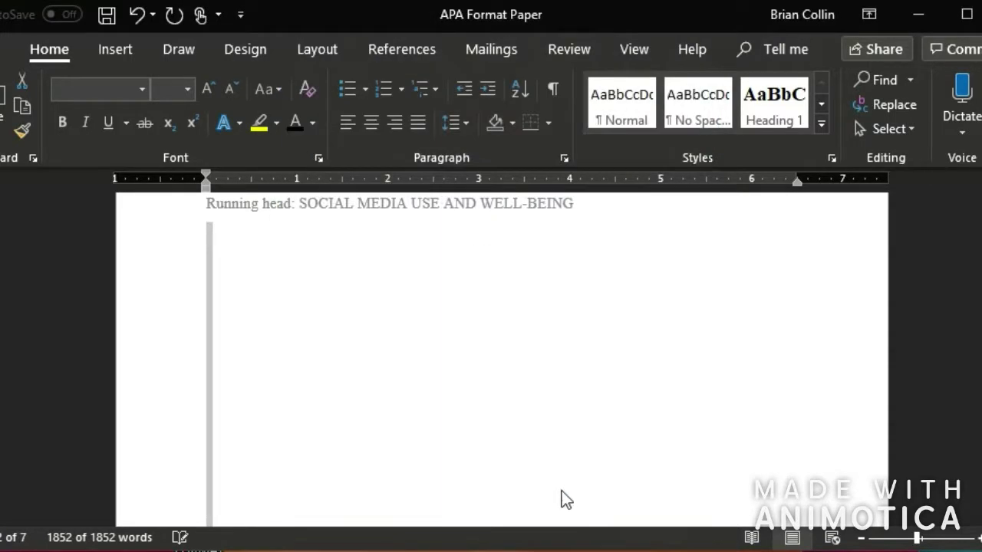
scroll(562, 491, down, 10)
scroll(538, 472, down, 6)
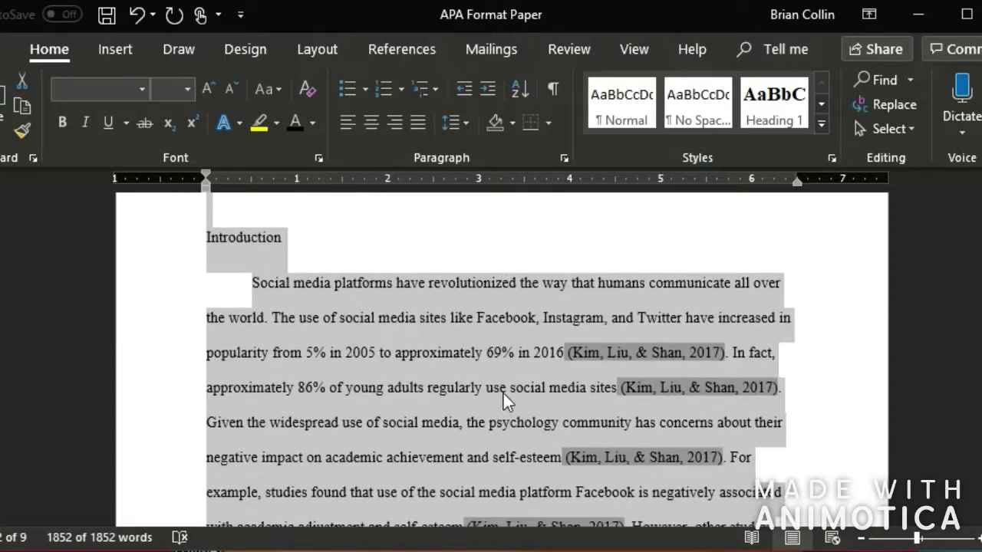
scroll(491, 430, up, 4)
- Insert a page break before Introduction, undoing it when it leaves an extra empty page
click(460, 465)
scroll(460, 465, down, 3)
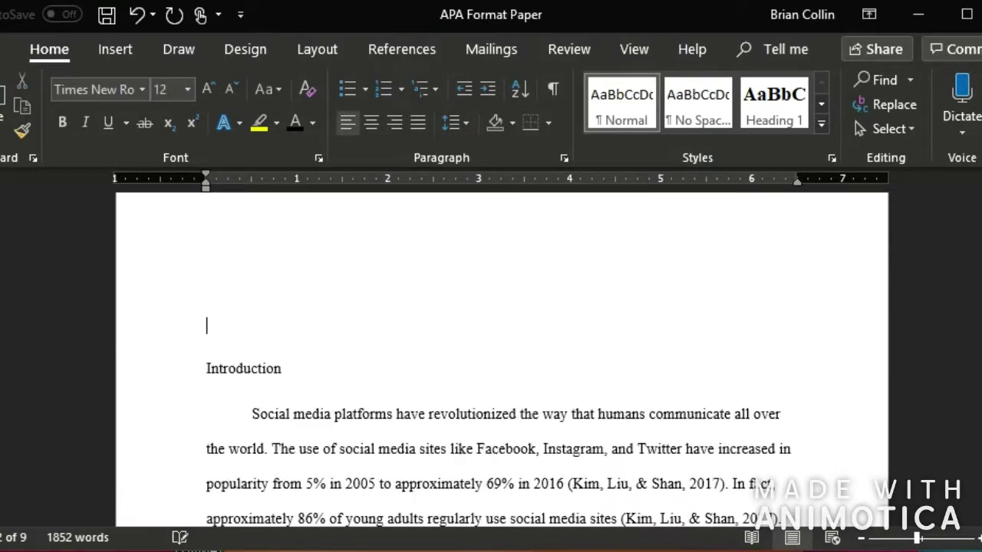
key(ctrl+Return)
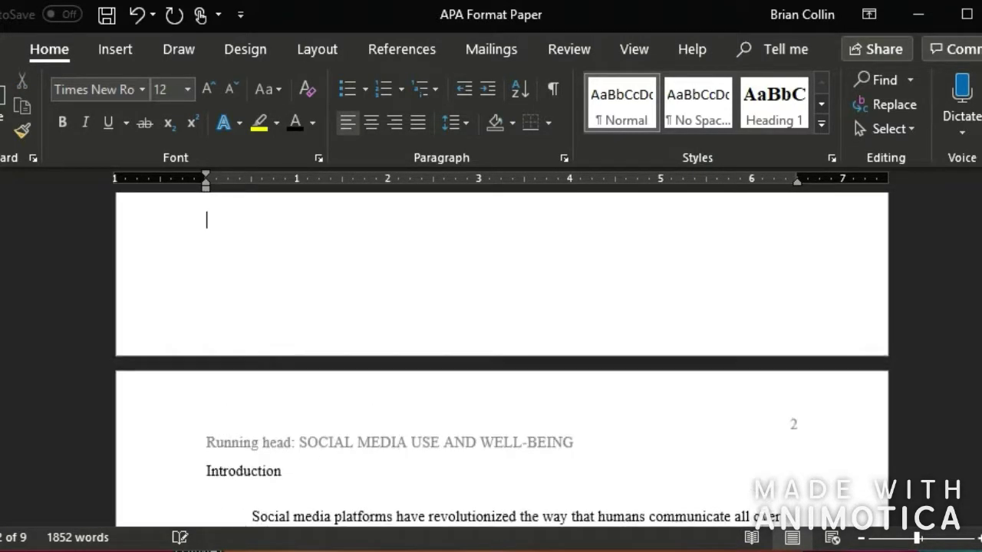
key(ctrl+z)
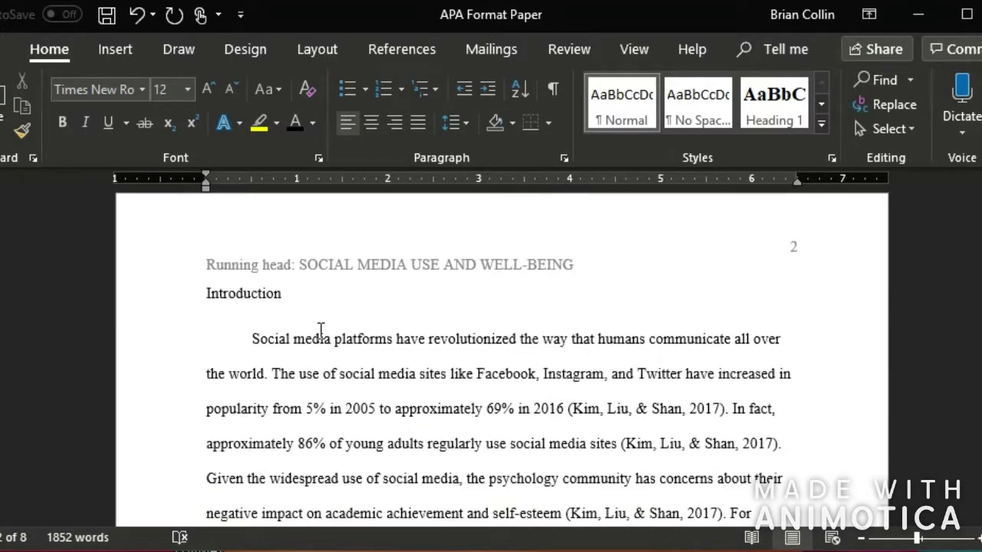
scroll(484, 412, down, 2)
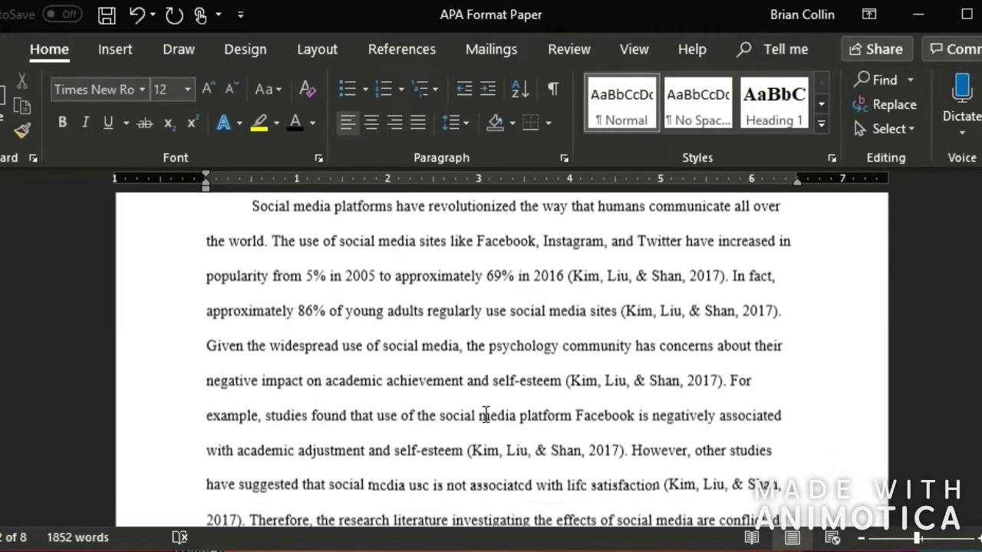
scroll(484, 408, up, 3)
- Apply Heading 1 to Introduction and check the Heading 1 style's font in Modify Style
click(413, 386)
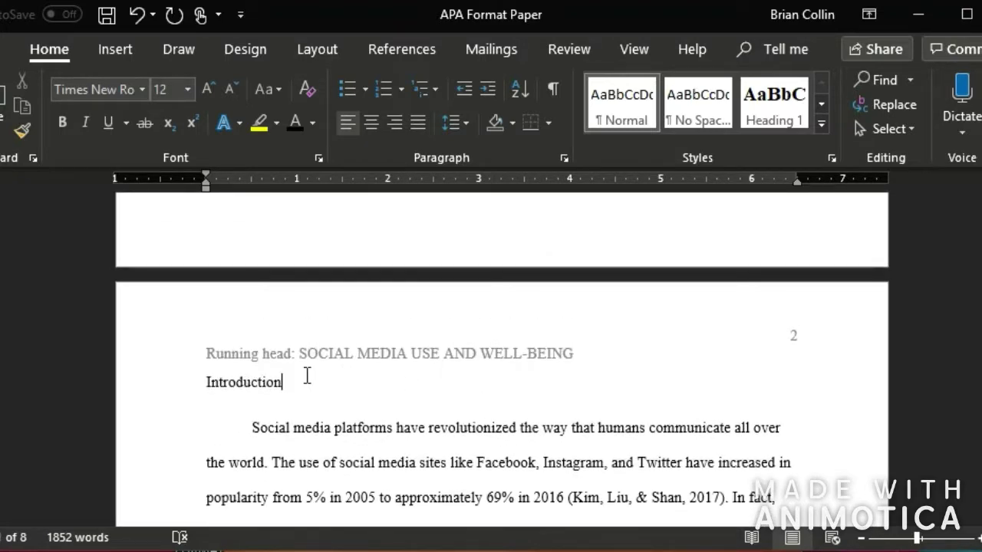
click(765, 125)
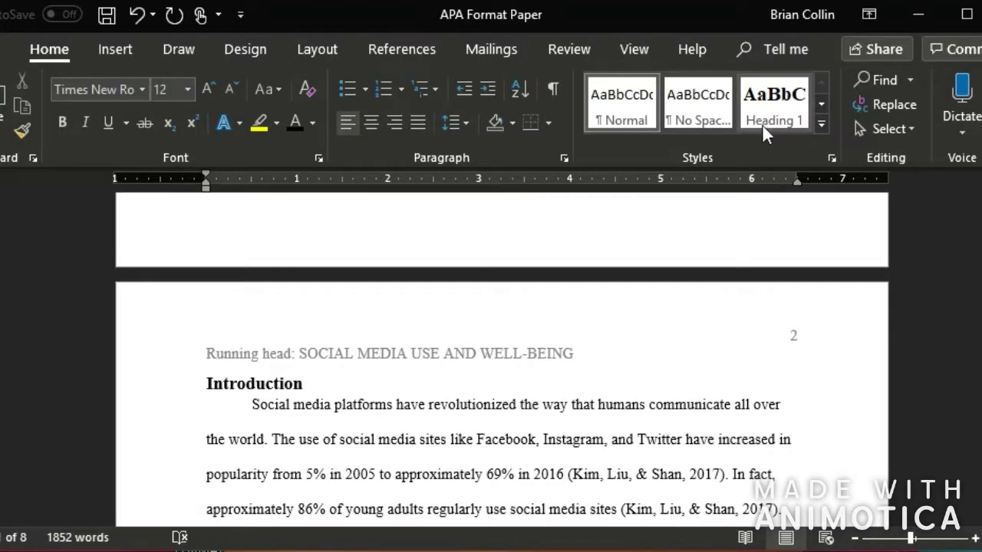
right_click(767, 116)
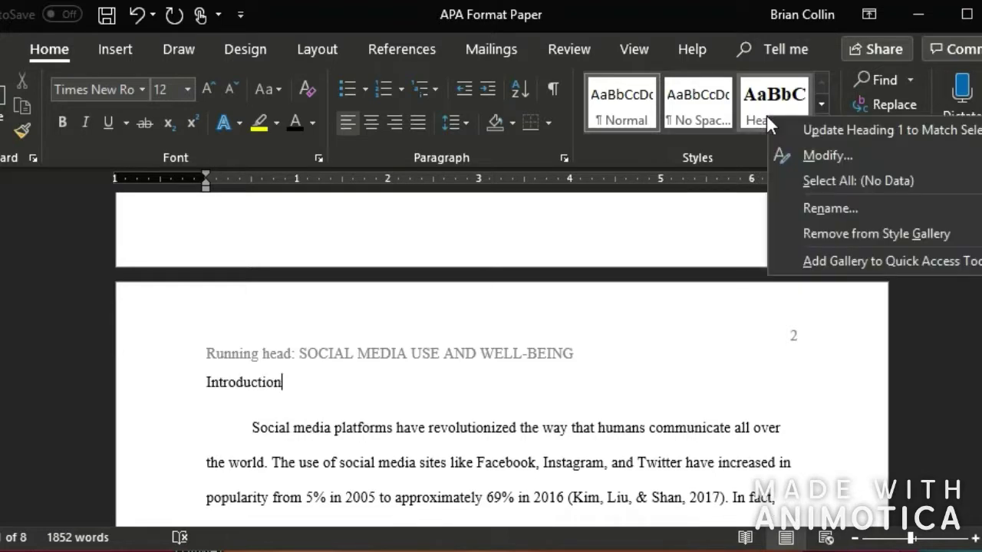
click(803, 154)
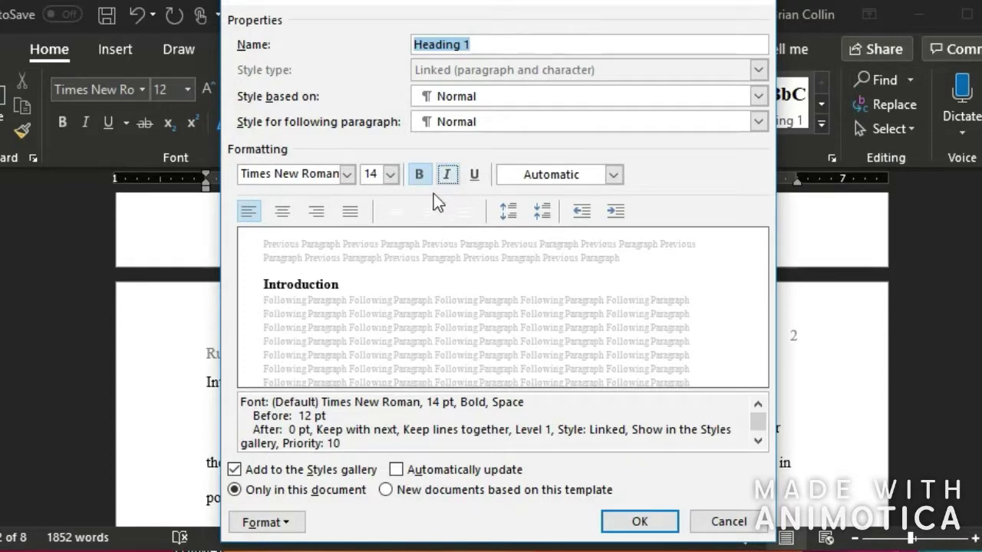
click(323, 181)
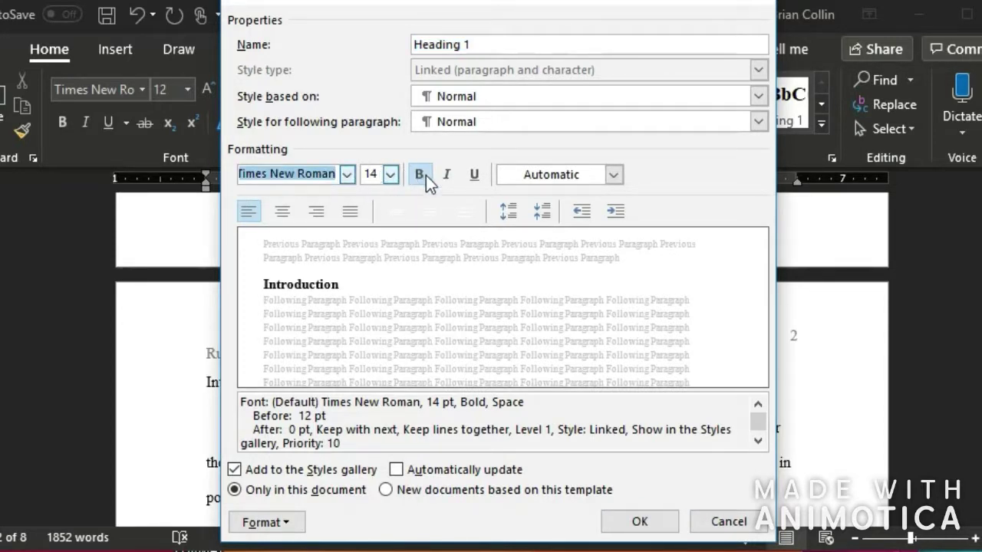
click(644, 526)
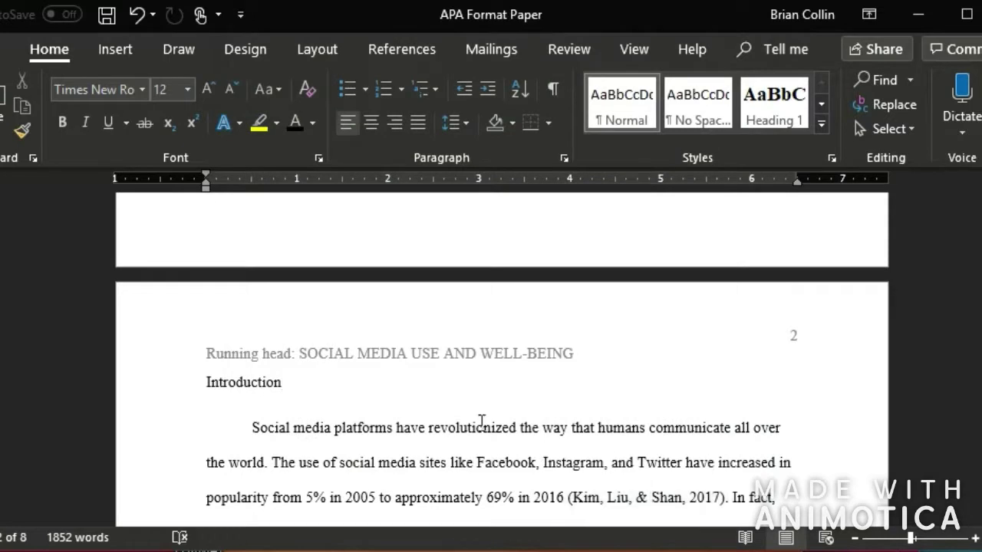
- Reapply Heading 1 to the Introduction line, center it, and add a blank line after it
click(145, 376)
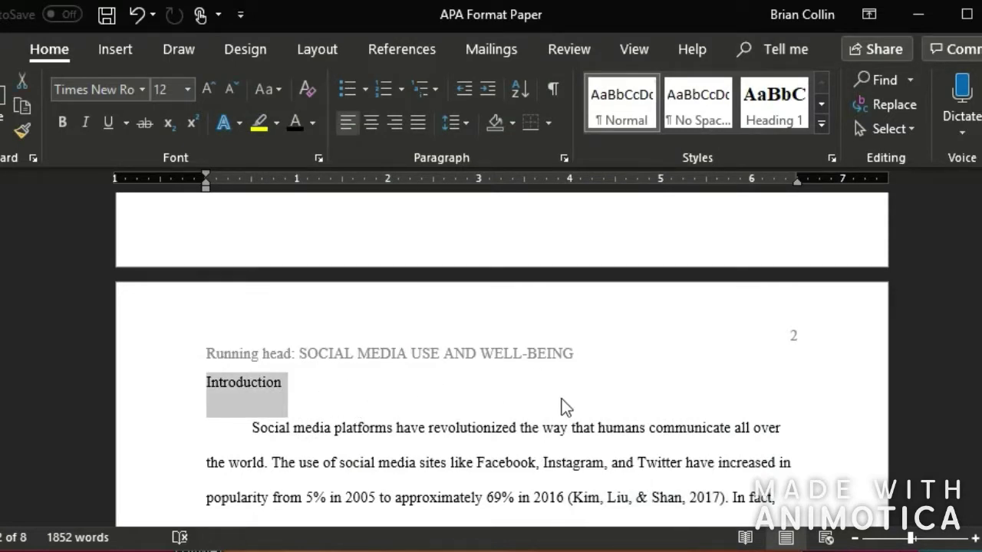
click(760, 121)
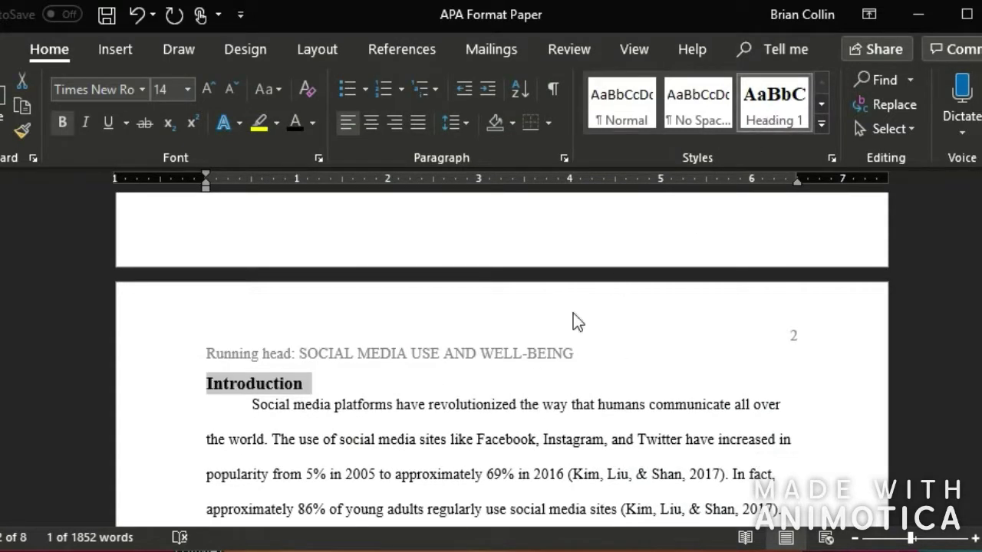
click(365, 123)
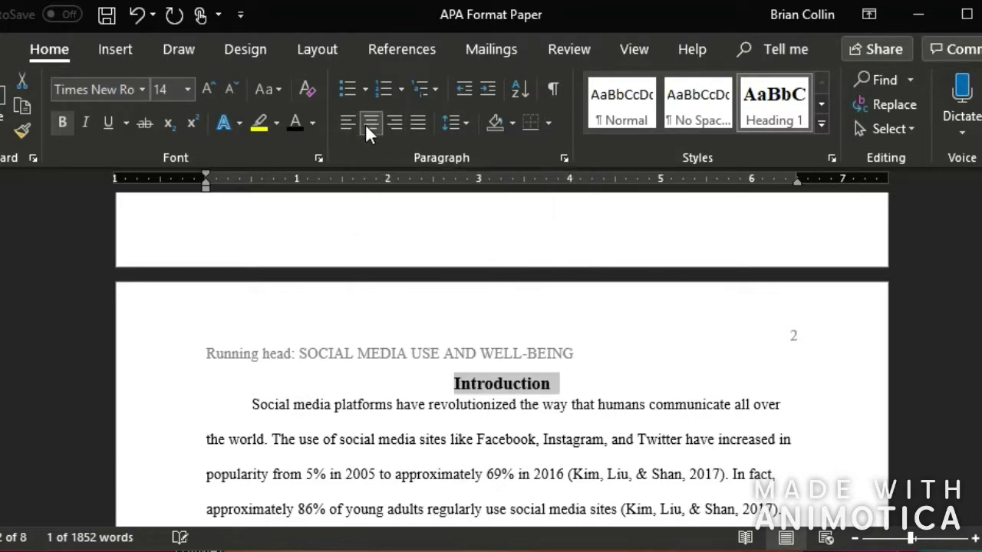
click(589, 384)
key(Return)
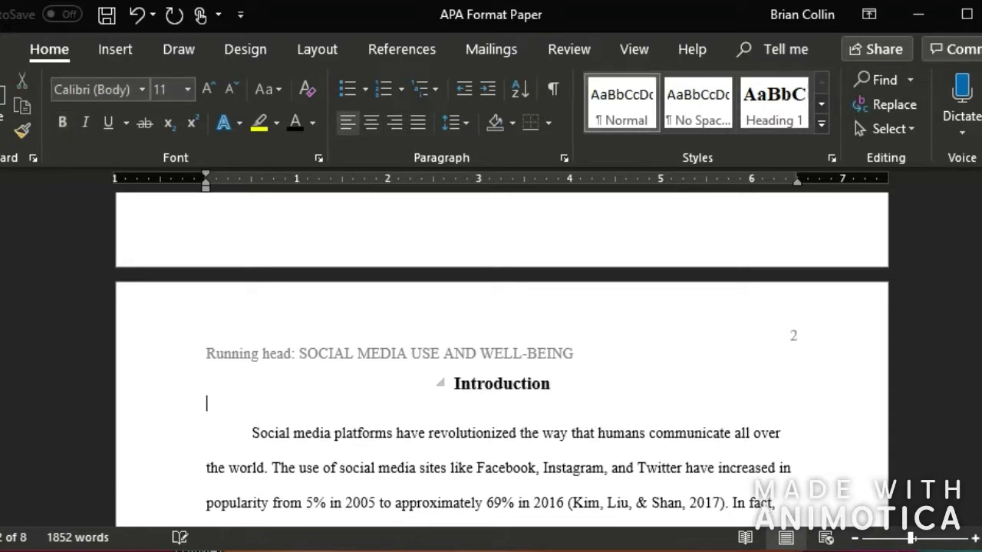
scroll(565, 408, down, 1)
scroll(581, 418, up, 1)
scroll(582, 412, up, 1)
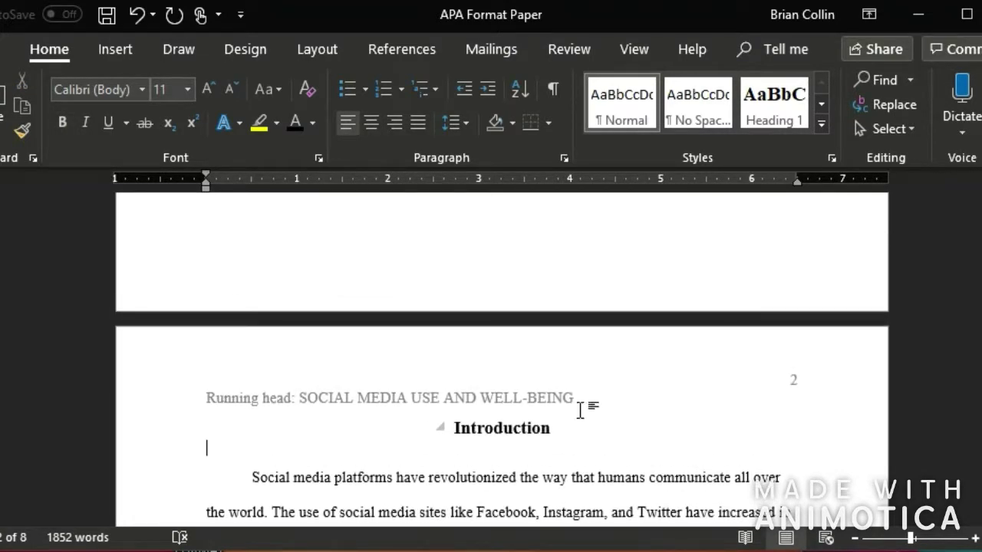
scroll(579, 408, down, 4)
scroll(587, 379, down, 1)
scroll(588, 374, down, 6)
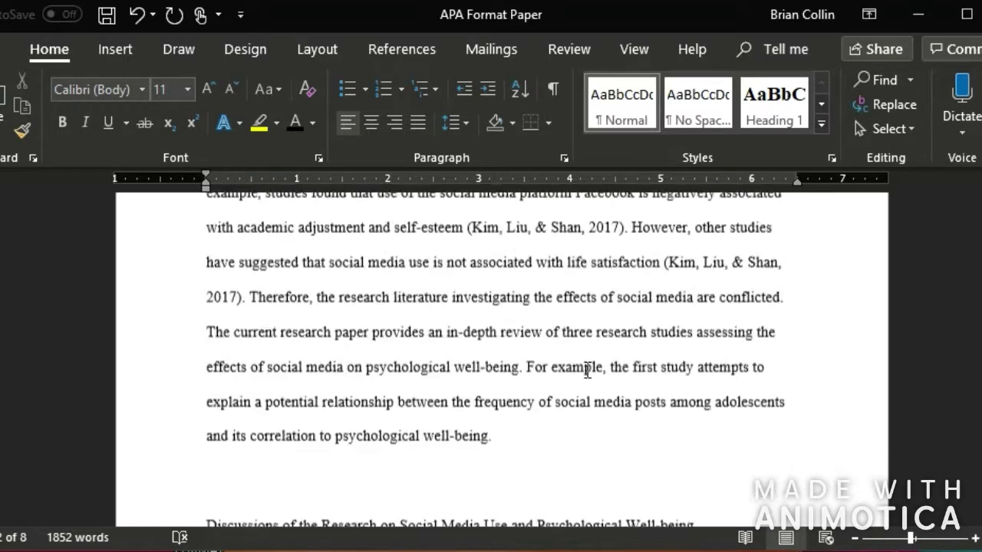
click(551, 328)
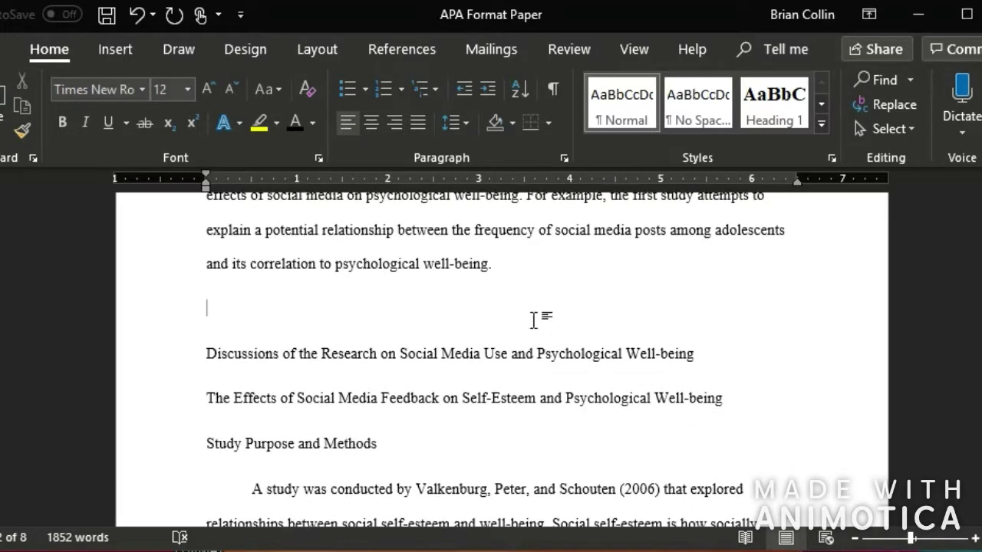
- Clean up the line before the Discussions heading and make that heading a centered Heading 1
key(BackSpace)
key(Return)
key(BackSpace)
key(BackSpace)
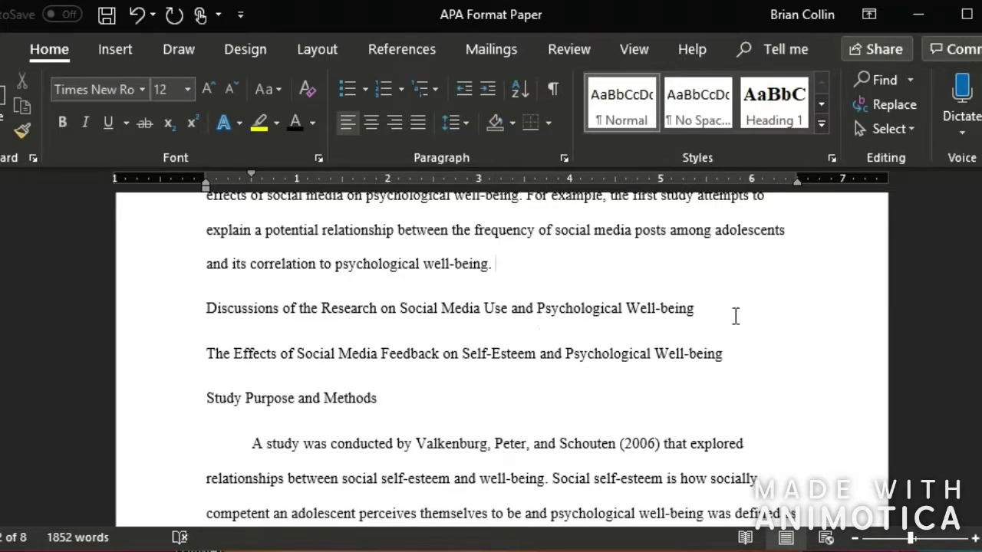
drag(700, 316, 208, 325)
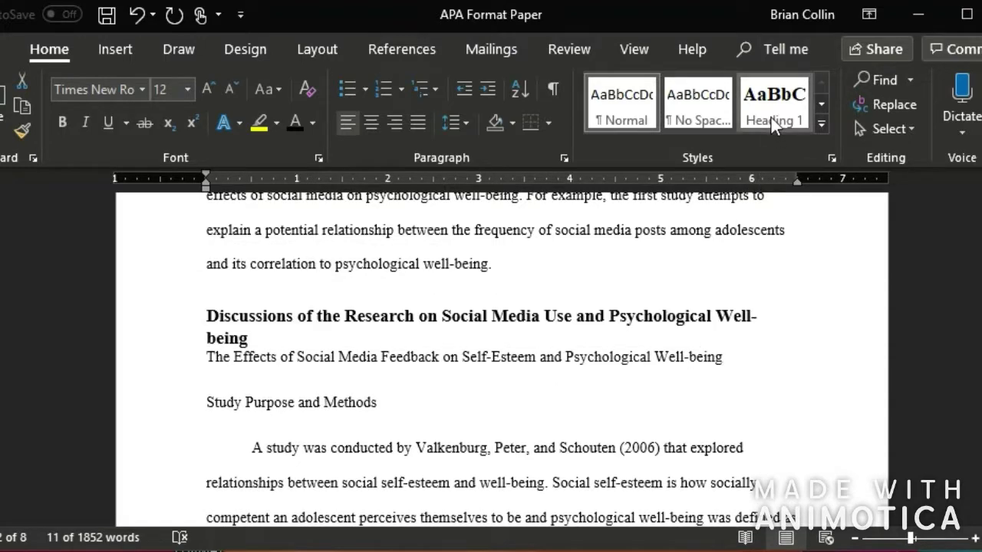
click(771, 118)
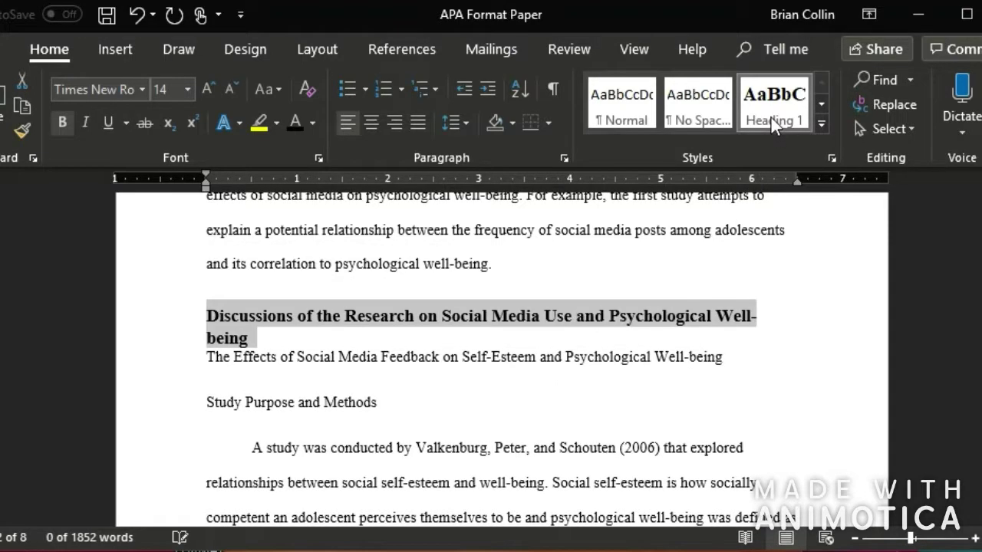
click(370, 122)
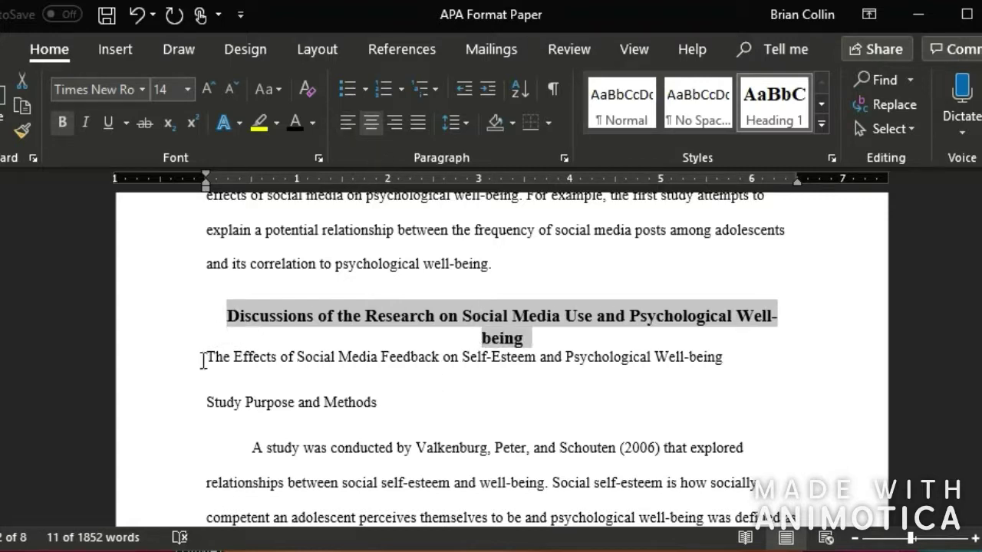
- Add a blank line above The Effects of Social Media Feedback subheading
click(201, 357)
key(Return)
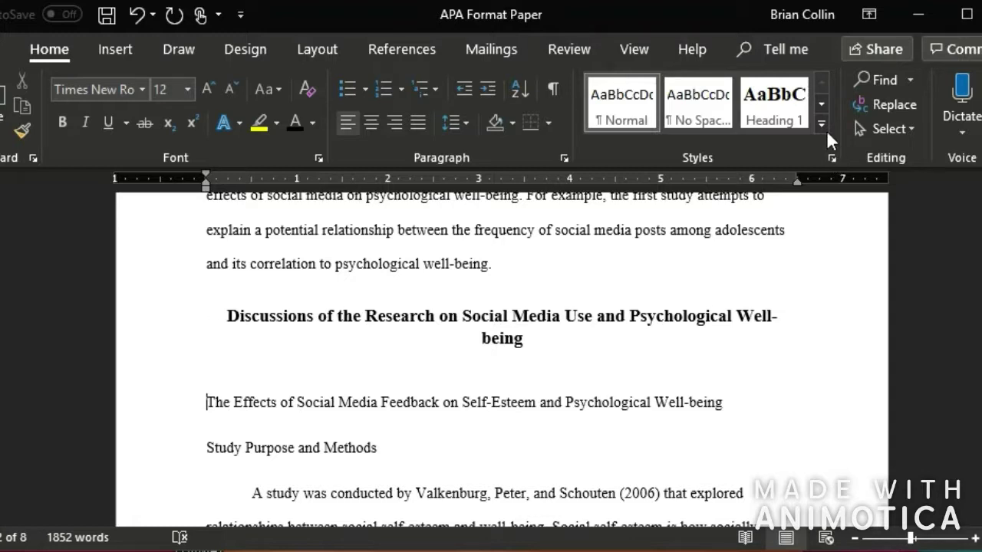
click(821, 102)
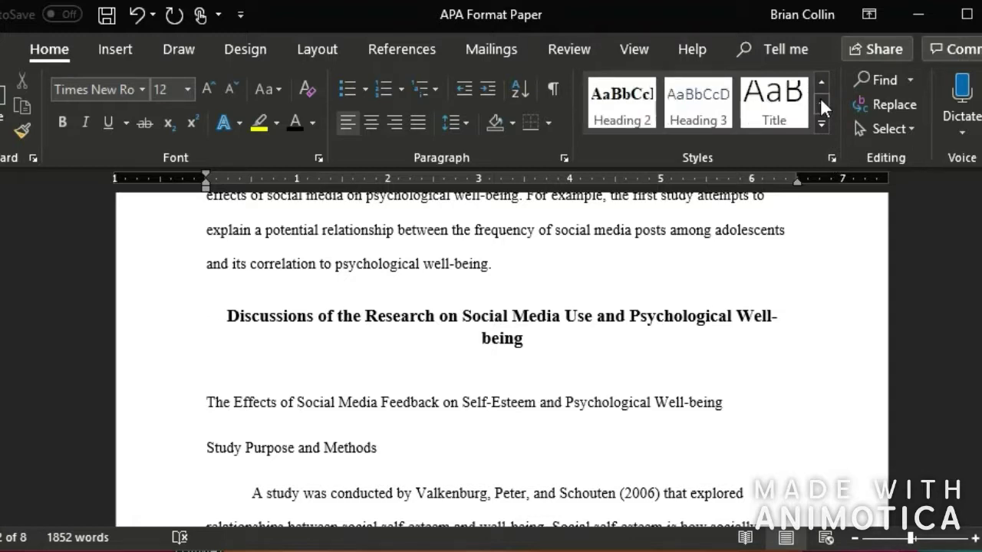
- Confirm the Heading 2 style settings and apply Heading 2 to The Effects of Social Media Feedback subheading
right_click(623, 106)
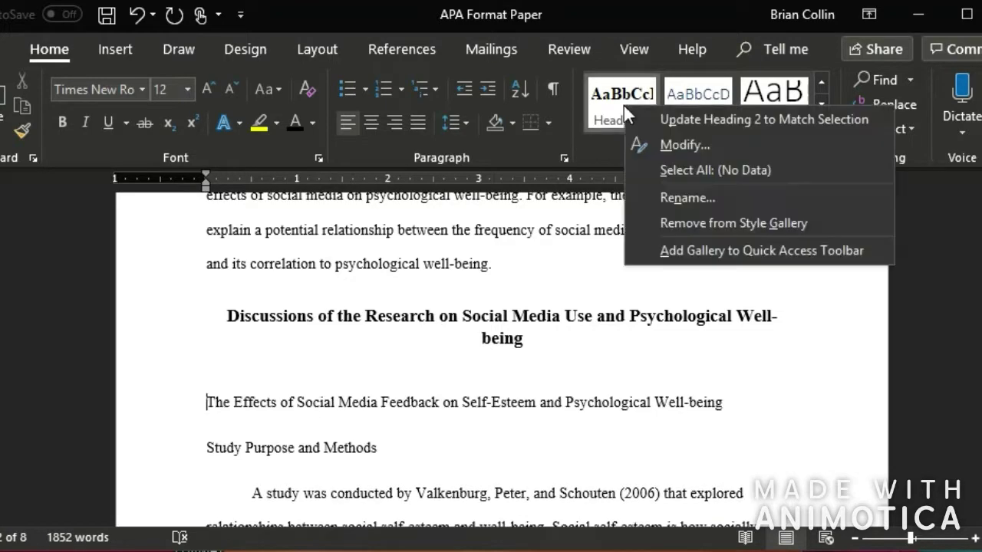
click(670, 148)
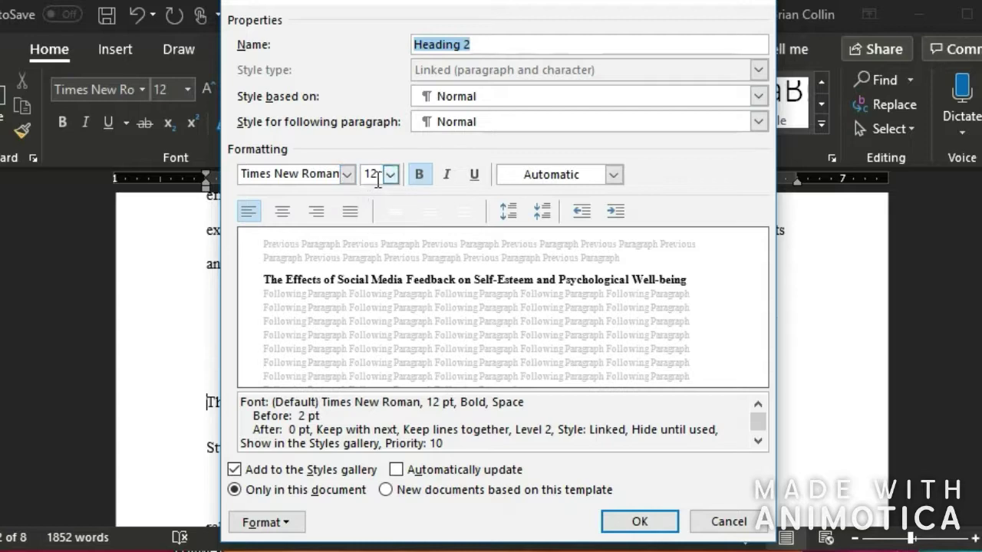
click(640, 521)
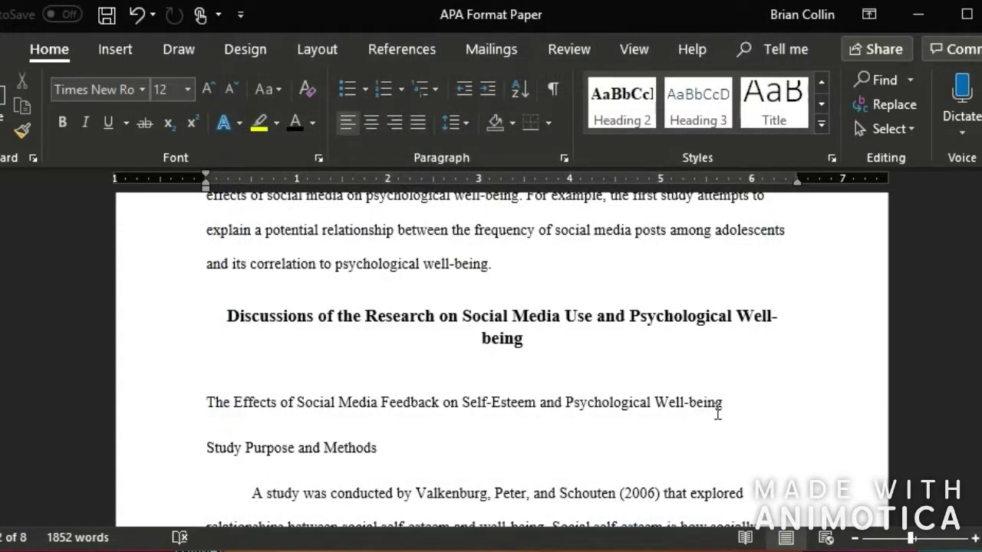
drag(542, 399, 207, 405)
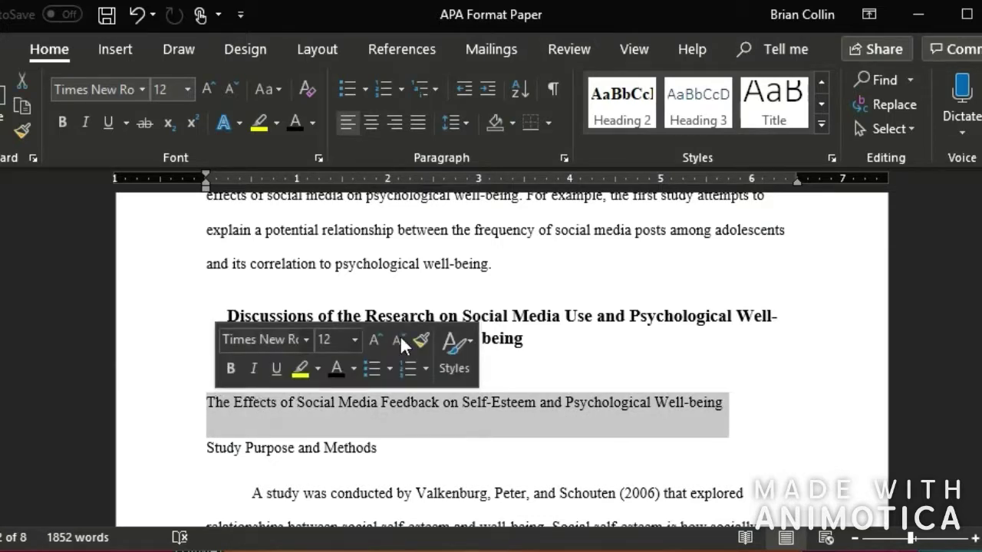
click(613, 110)
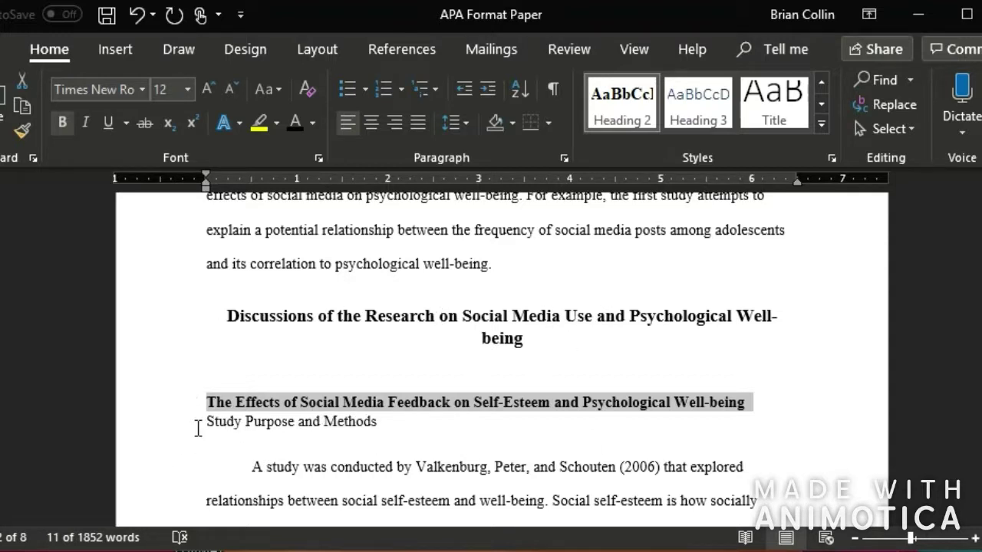
click(201, 423)
- Add a blank line and first-line indent, then join the 'A study' paragraph after 'Study Purpose and Methods.'
key(Return)
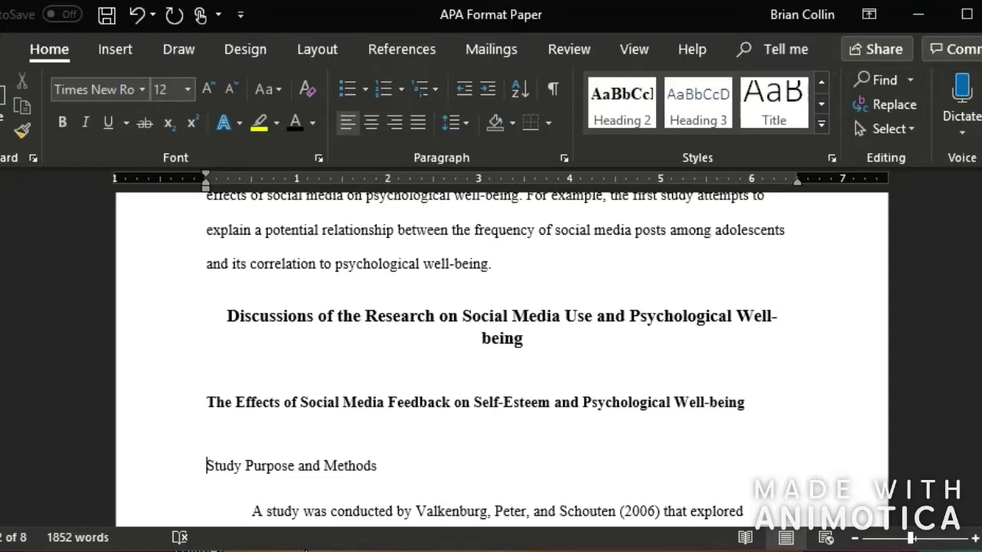
scroll(296, 485, down, 3)
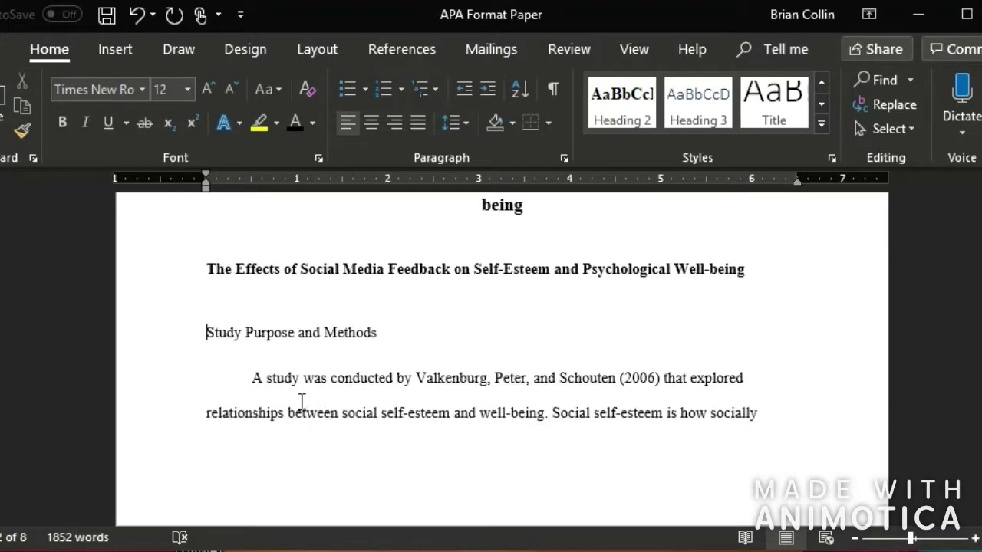
key(Tab)
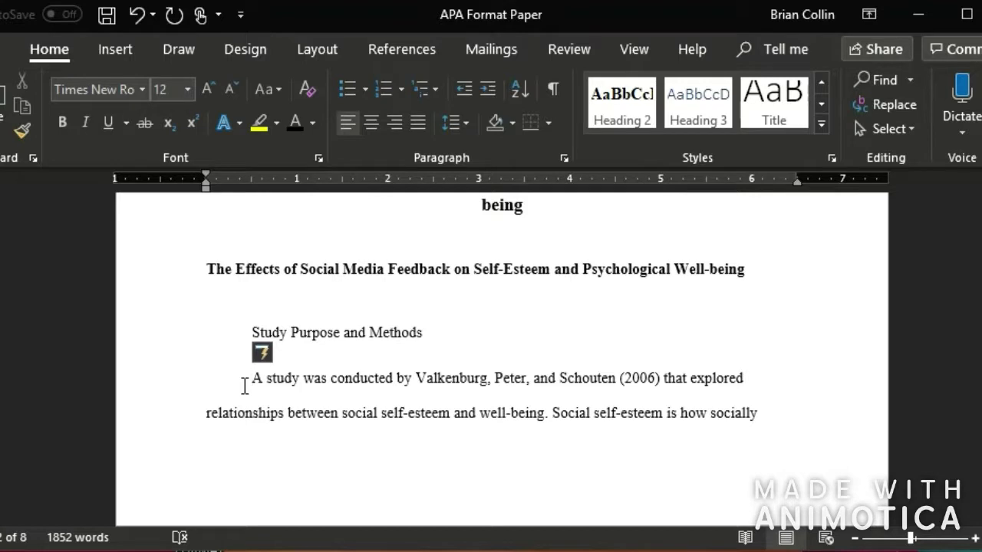
click(245, 386)
key(BackSpace)
key(BackSpace)
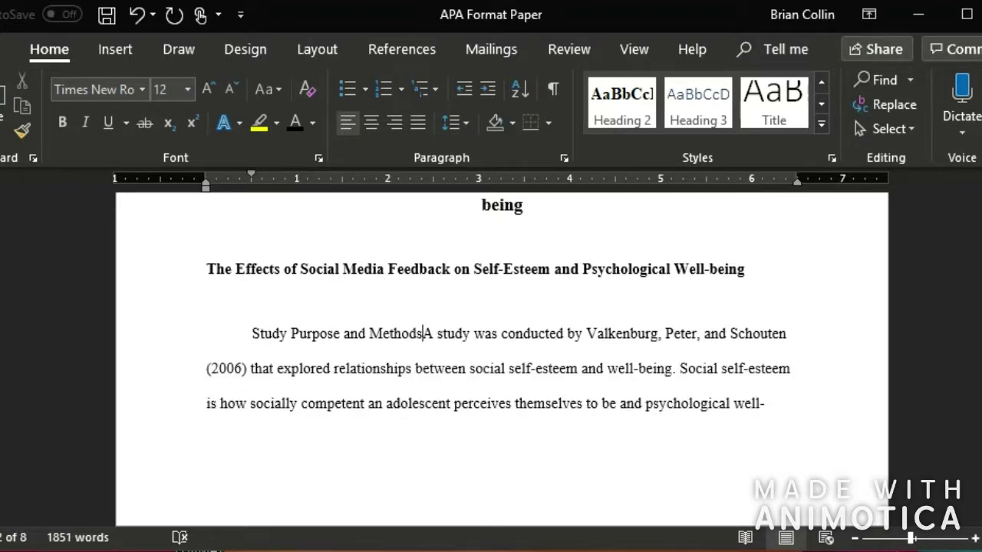
text(.)
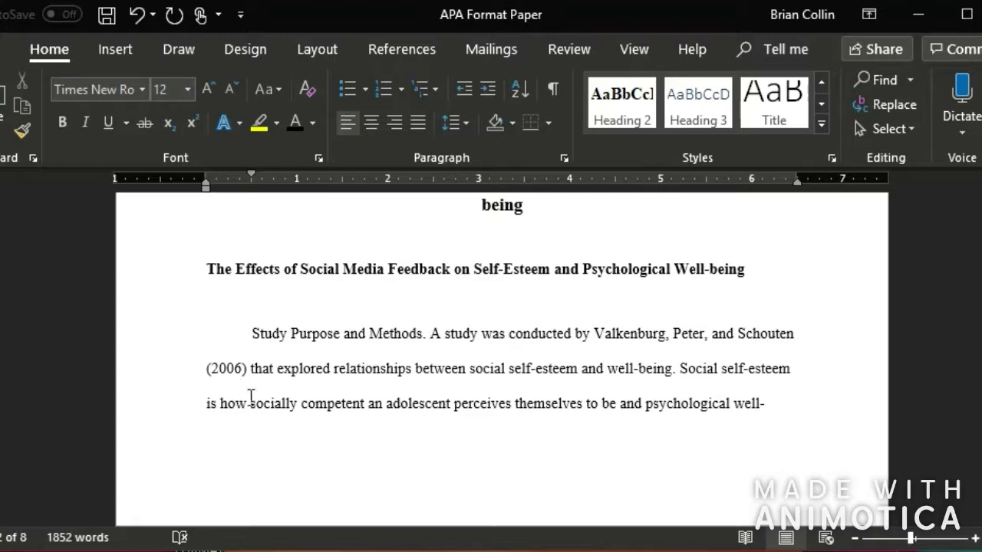
right_click(699, 108)
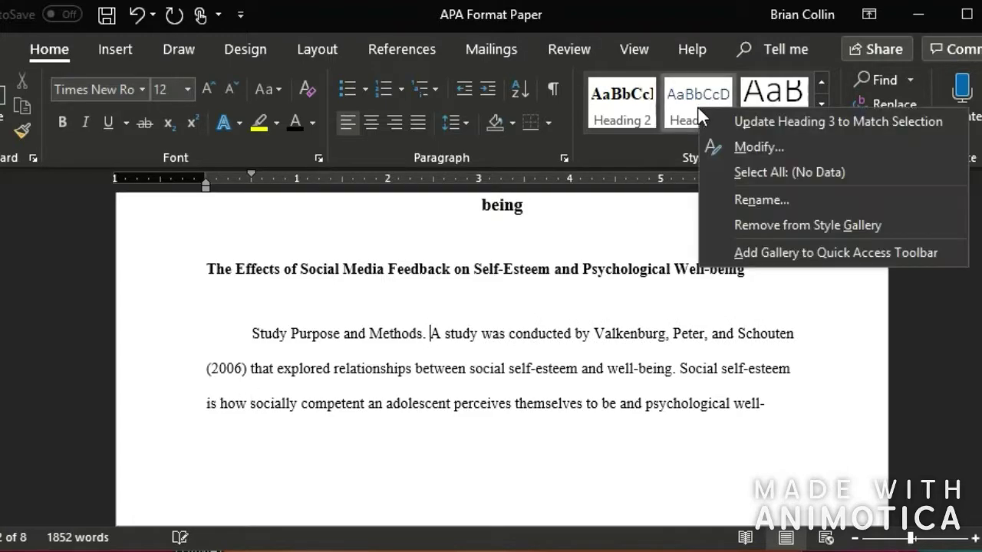
- Modify the Heading 3 style to Automatic colour, Times New Roman font, and bold
click(723, 146)
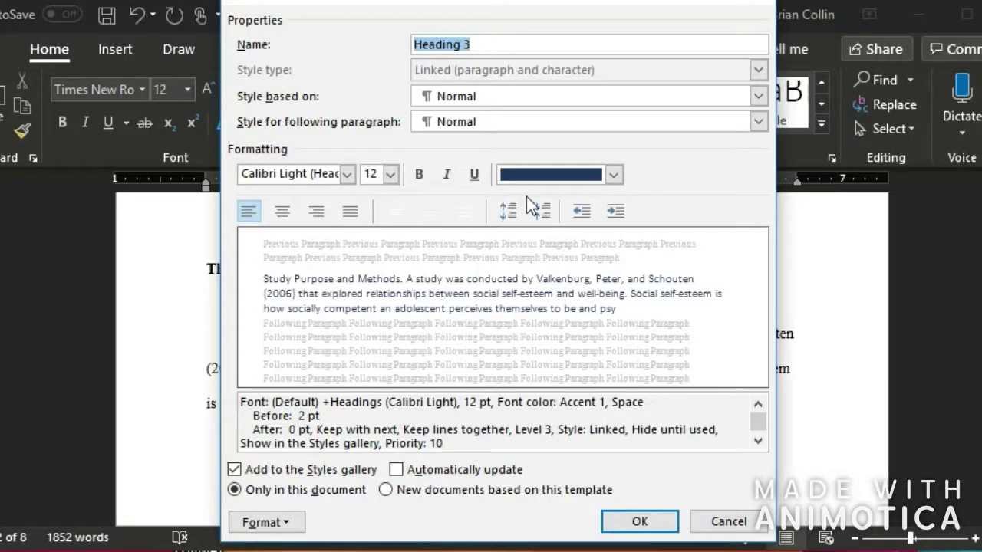
click(549, 177)
key(Escape)
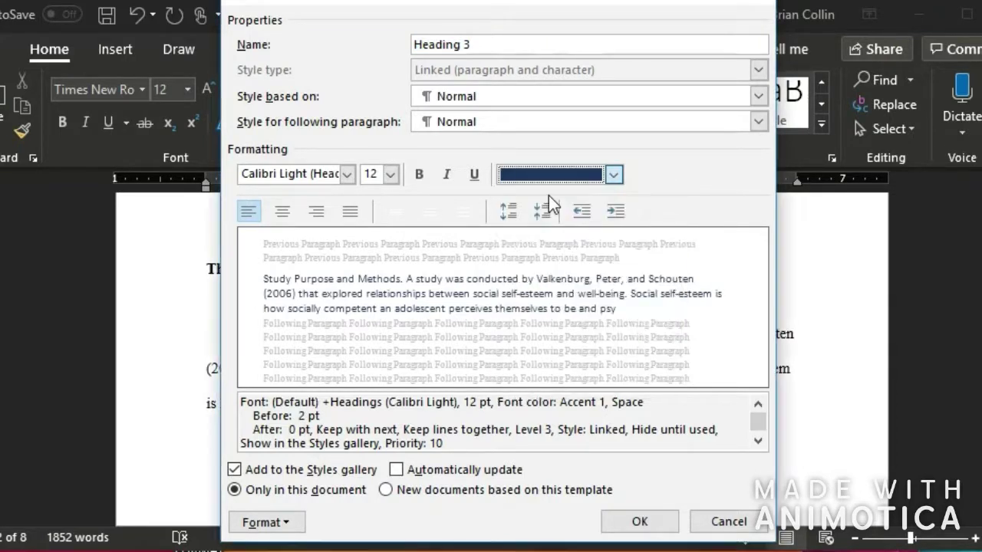
click(551, 174)
click(548, 194)
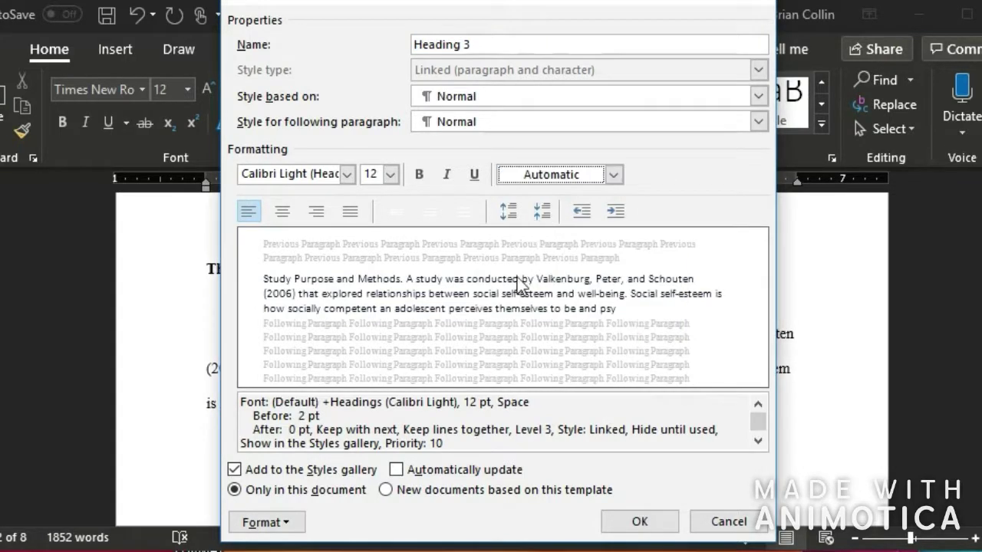
click(331, 175)
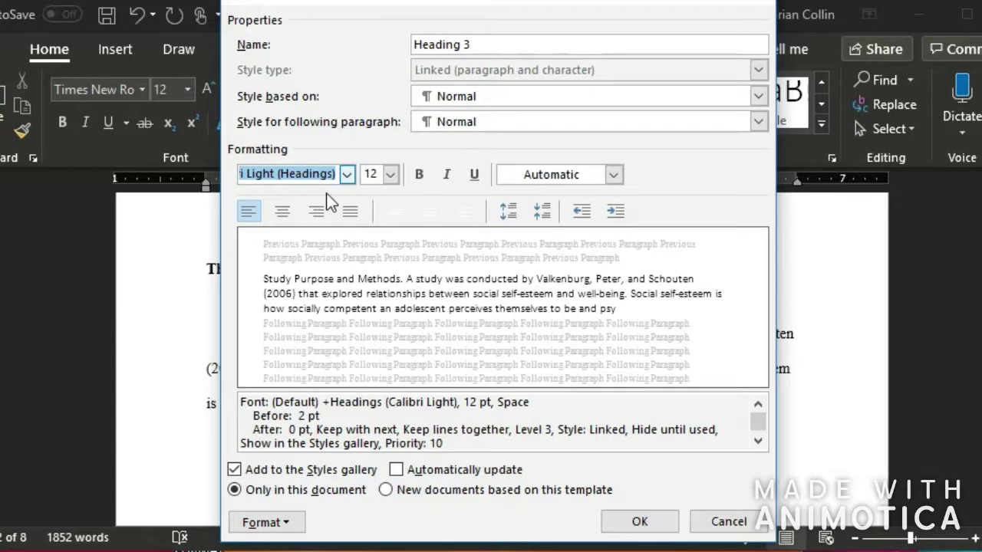
text(Times New Roman)
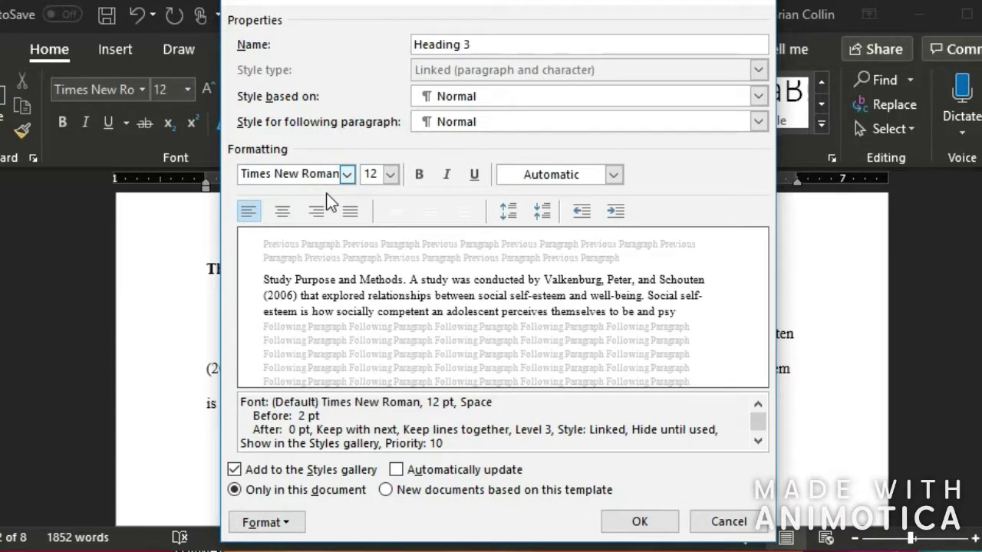
click(418, 175)
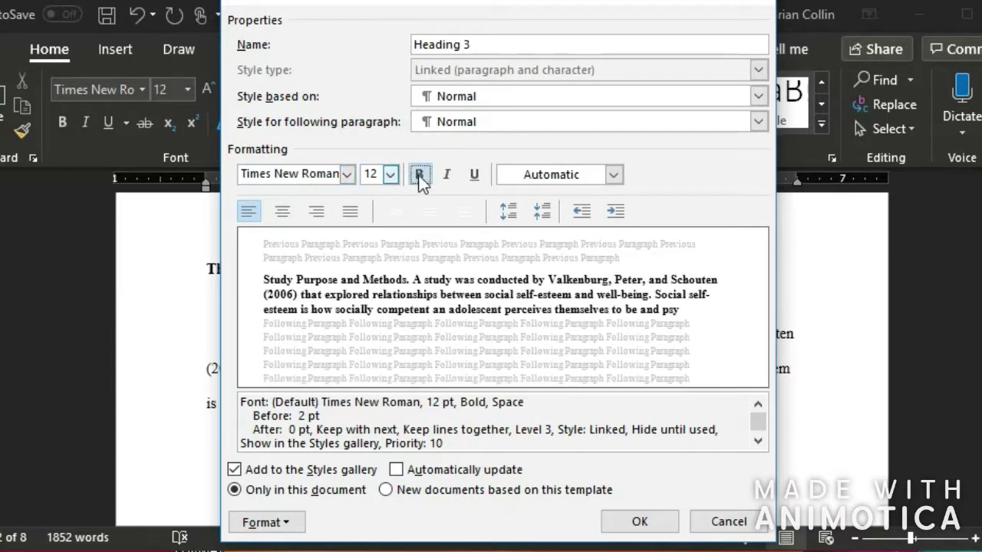
click(640, 521)
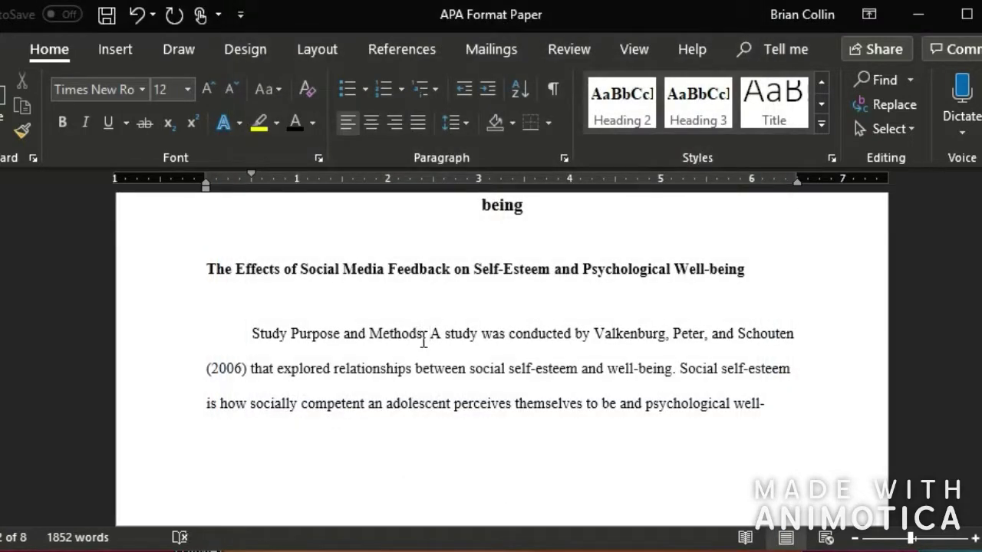
- Apply Heading 3 to the run-in 'Study Purpose and Methods.' heading
drag(431, 335, 267, 342)
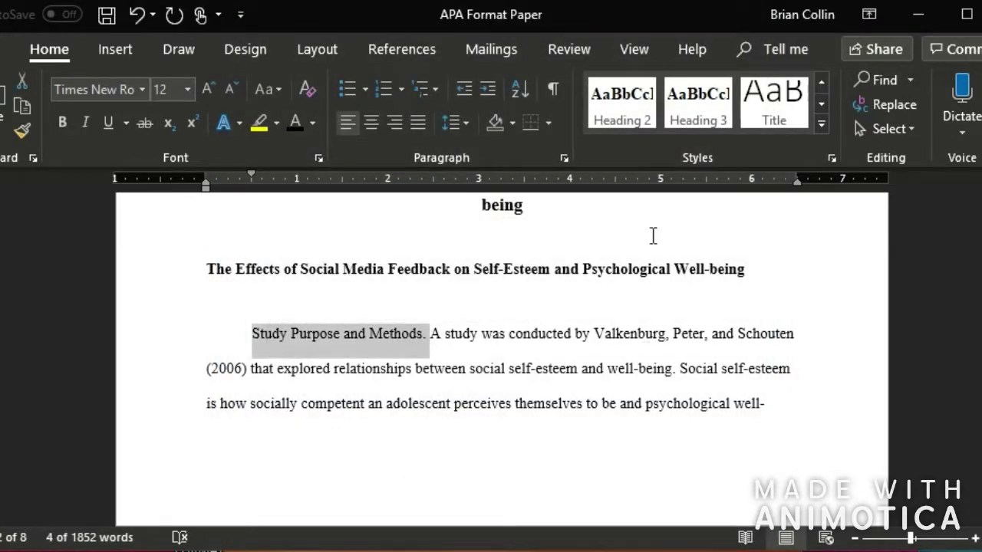
click(705, 119)
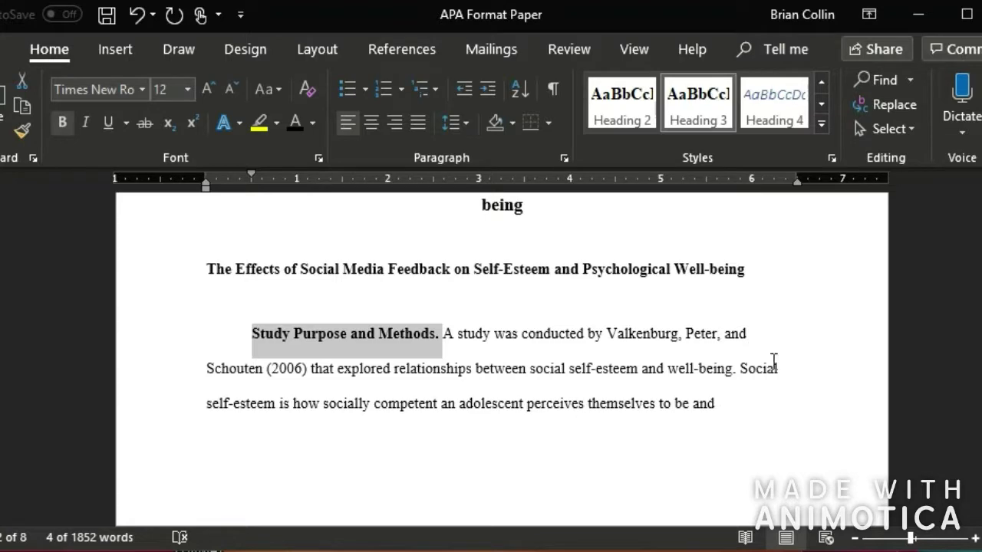
click(592, 336)
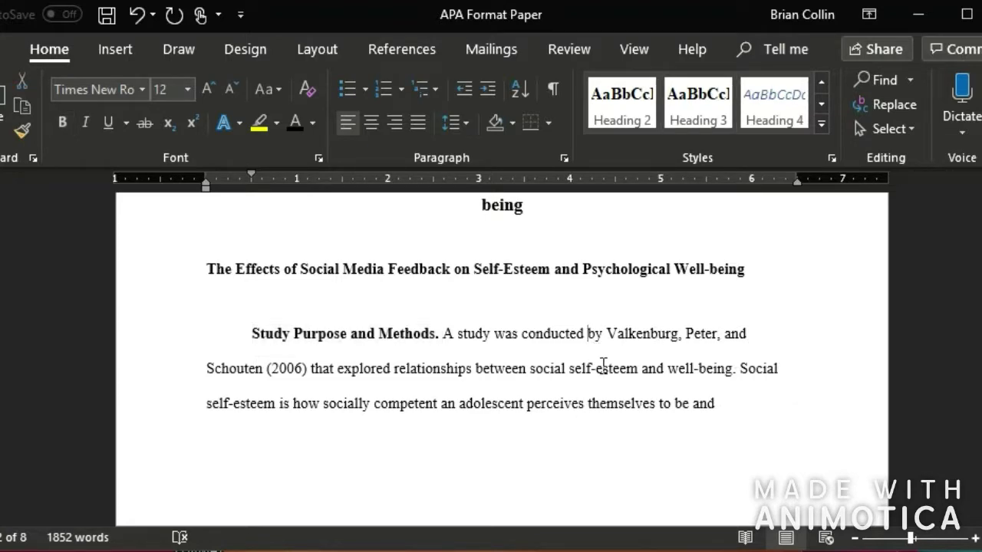
scroll(601, 365, down, 3)
- Apply Heading 1 to the Conclusion heading and center it on the page
scroll(618, 340, down, 12)
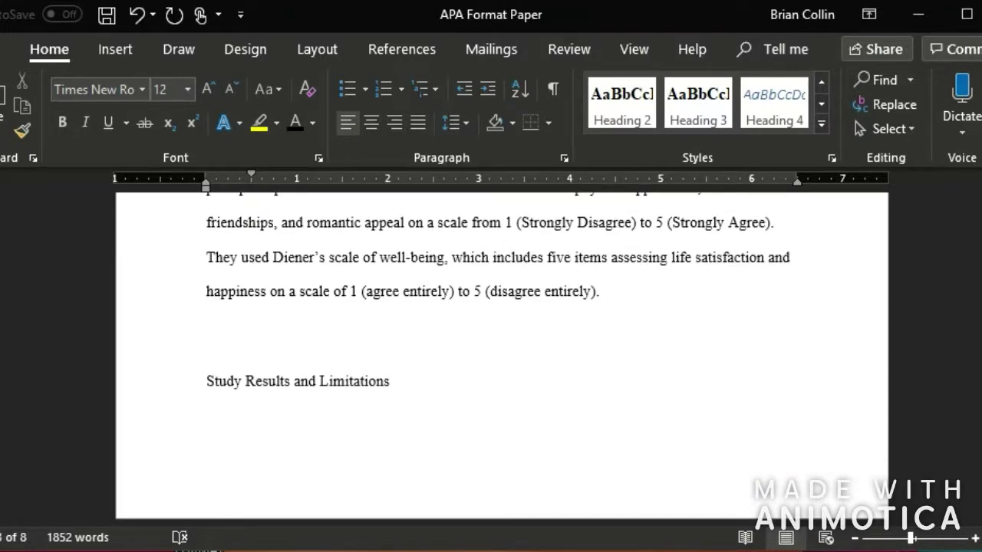
scroll(767, 369, down, 3)
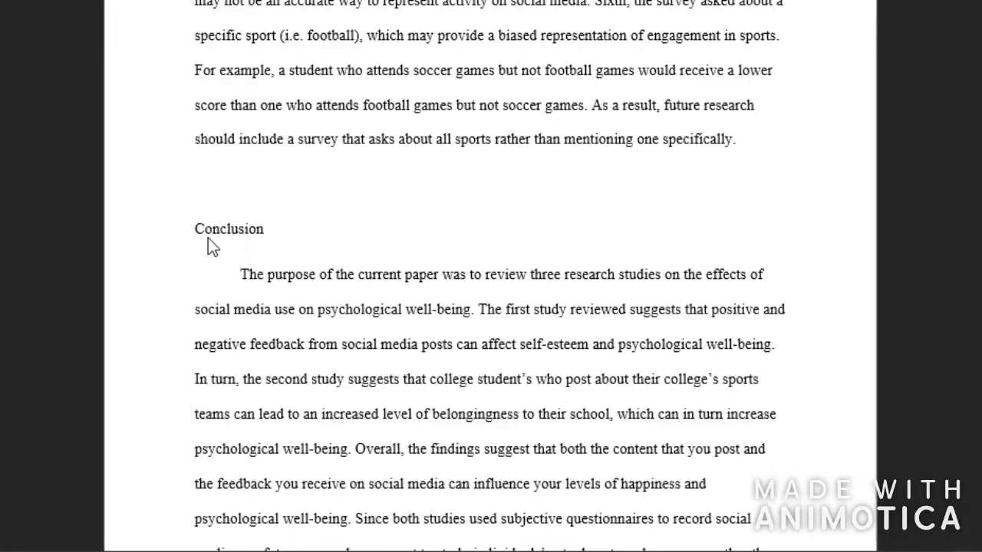
click(191, 229)
drag(283, 232, 131, 232)
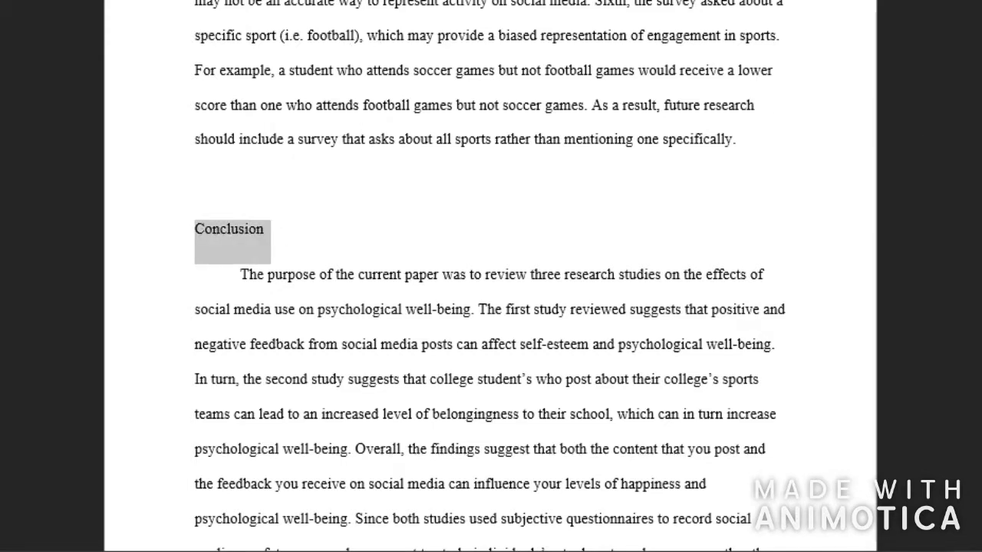
key(ctrl+alt+1)
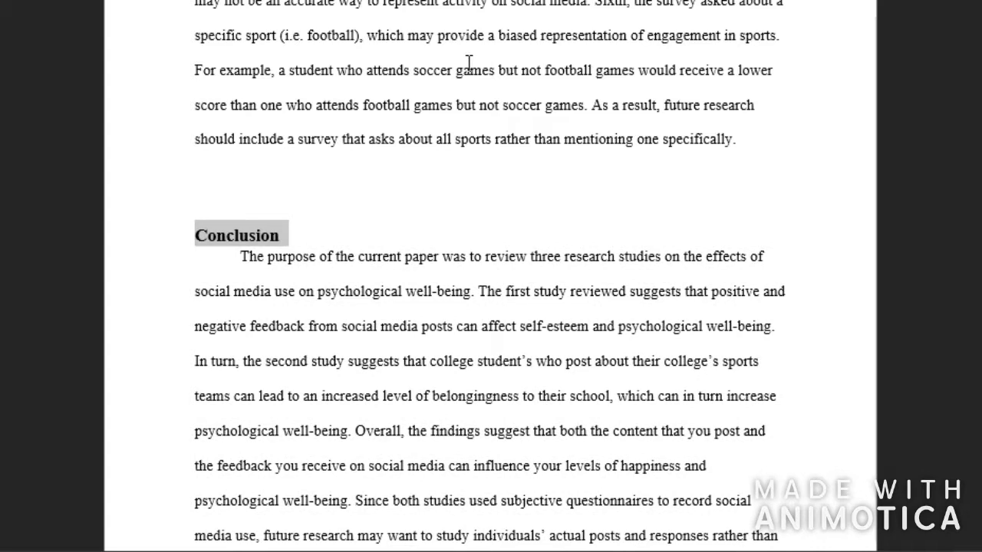
key(ctrl+r)
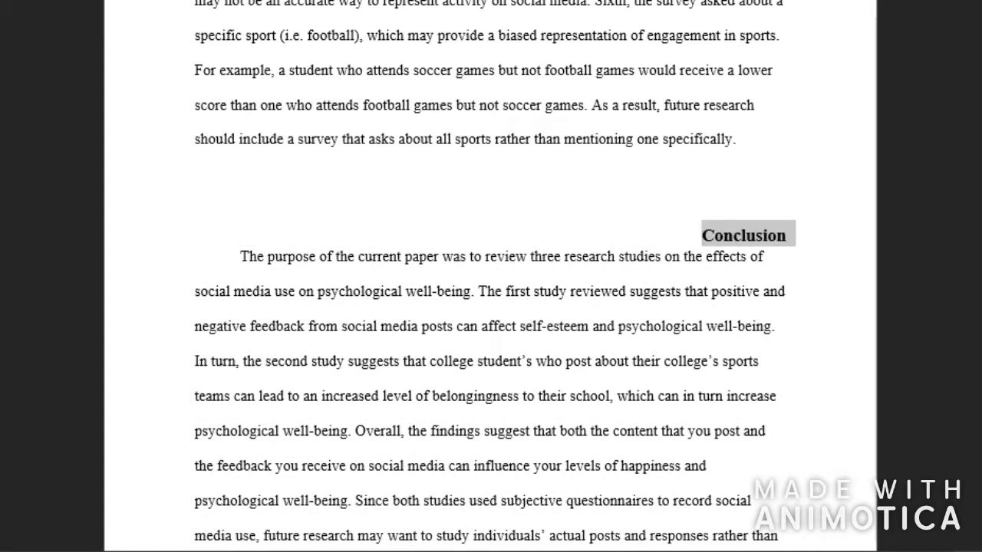
key(ctrl+e)
click(603, 235)
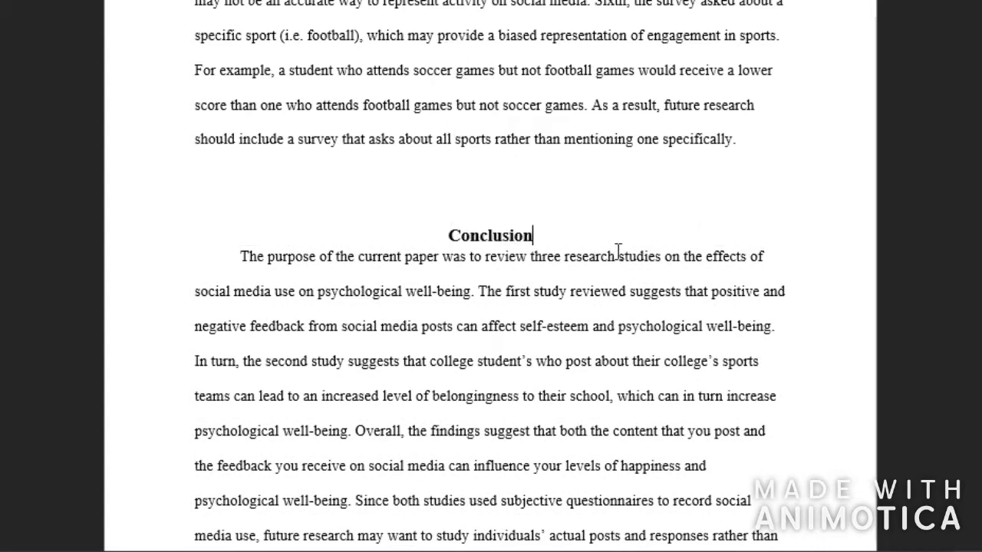
- Insert an empty line under the Conclusion heading and scroll back to the blank first page
key(Return)
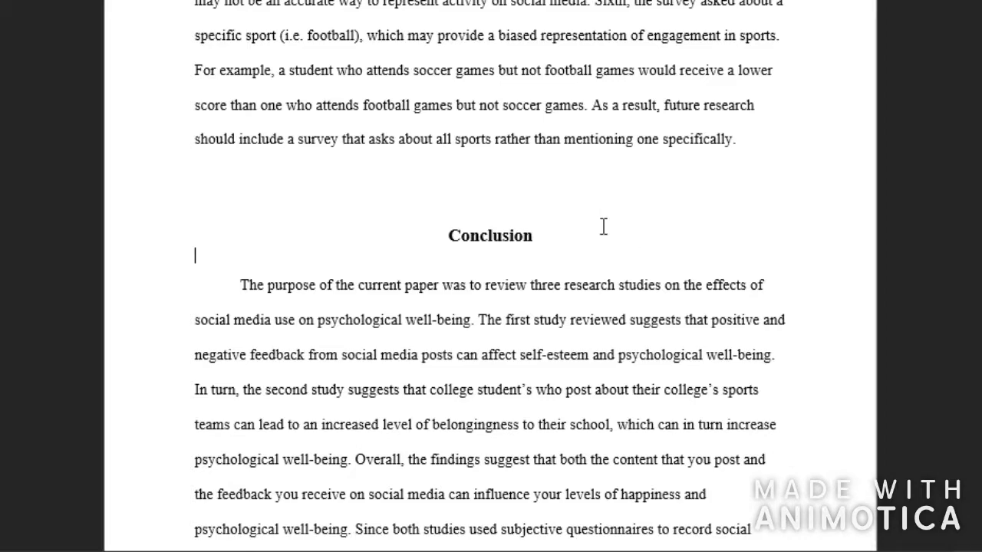
scroll(649, 303, down, 4)
scroll(651, 301, up, 4)
scroll(651, 302, up, 15)
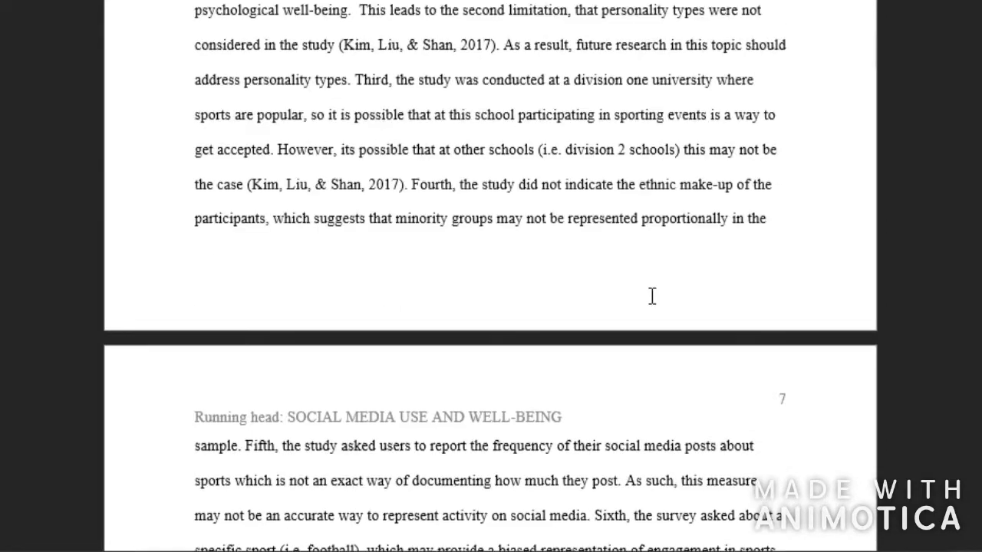
scroll(652, 303, down, 6)
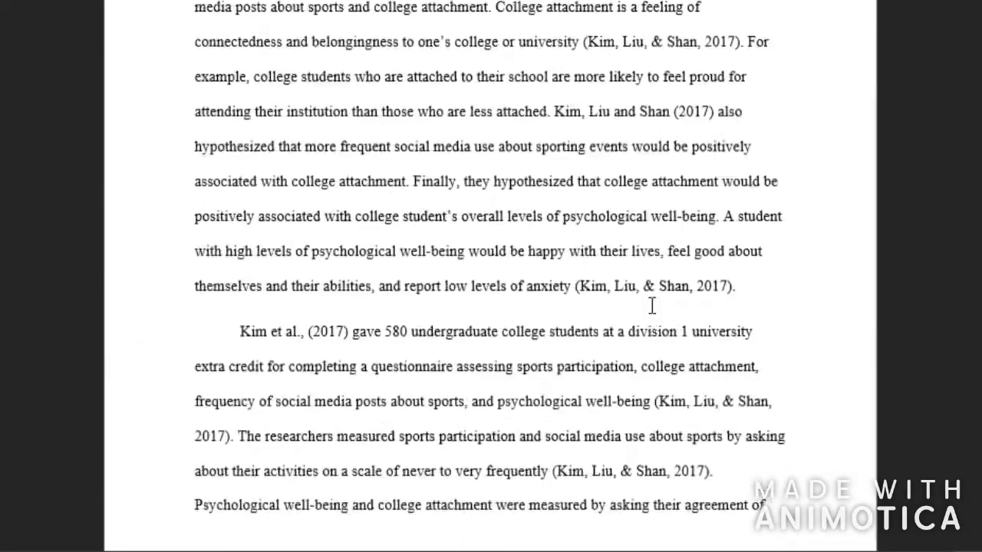
scroll(648, 314, up, 13)
scroll(644, 313, up, 14)
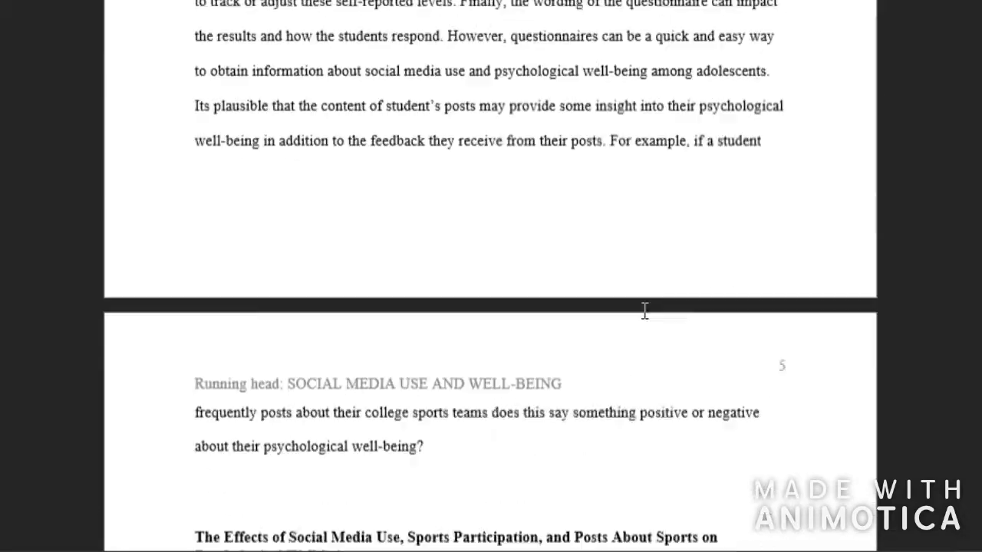
scroll(645, 310, up, 15)
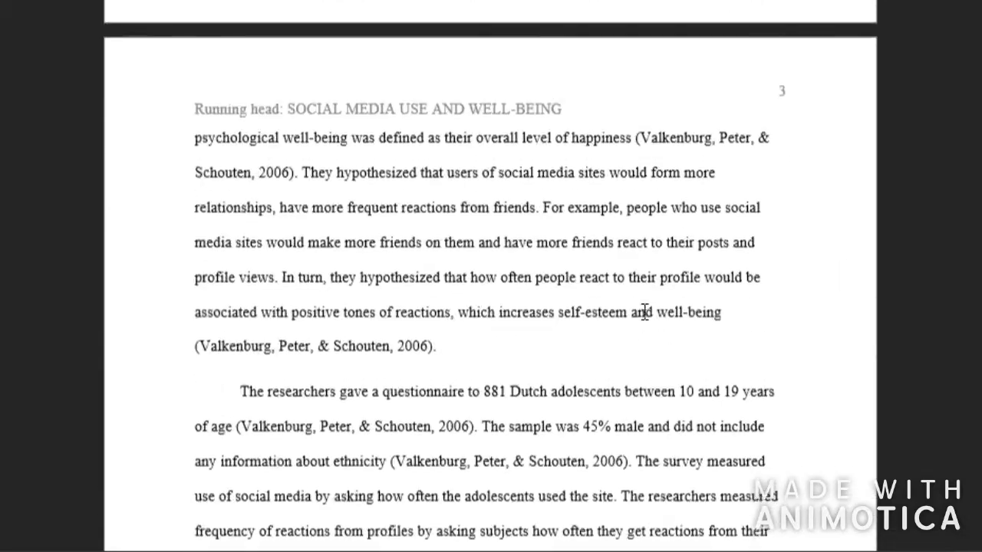
scroll(641, 295, down, 10)
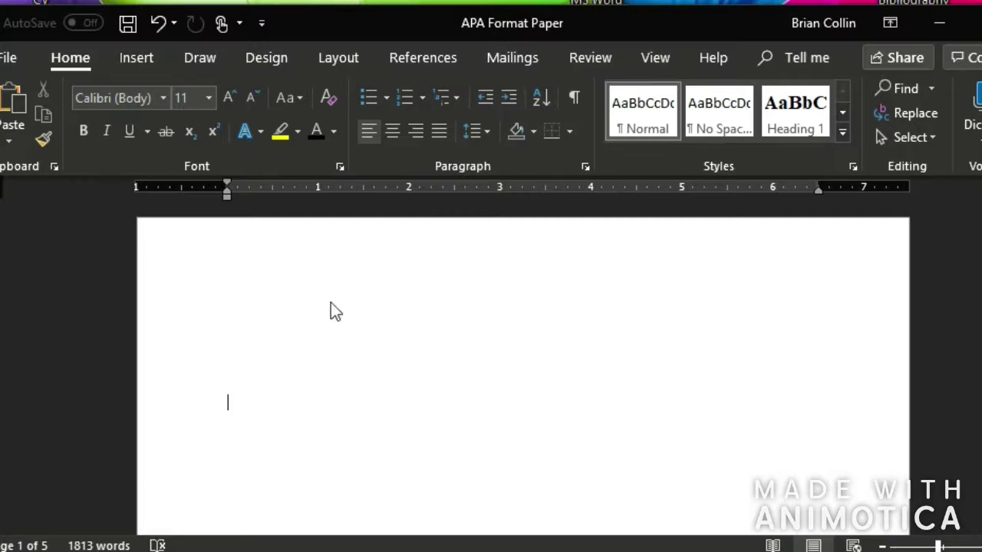
- Insert a page number at the top right of the header
double_click(302, 286)
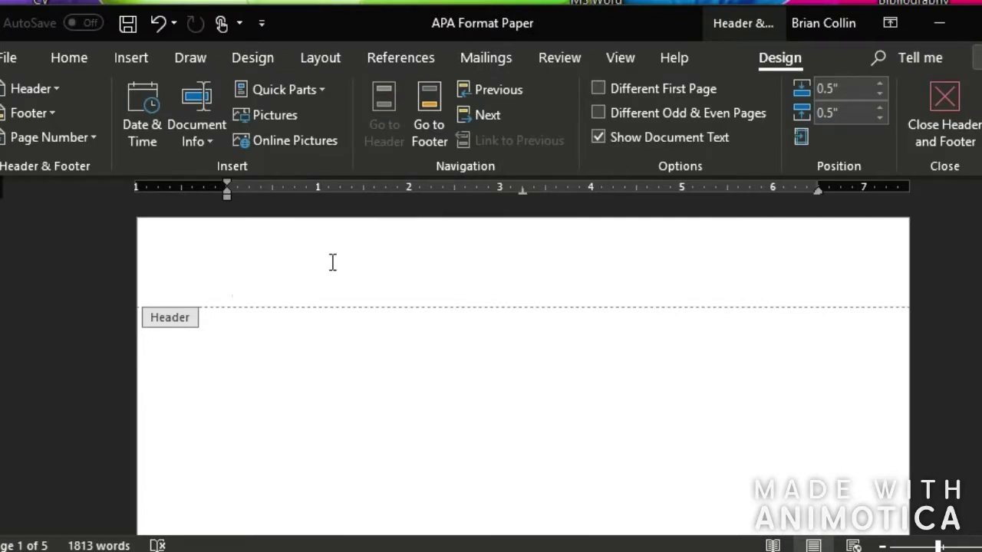
click(67, 135)
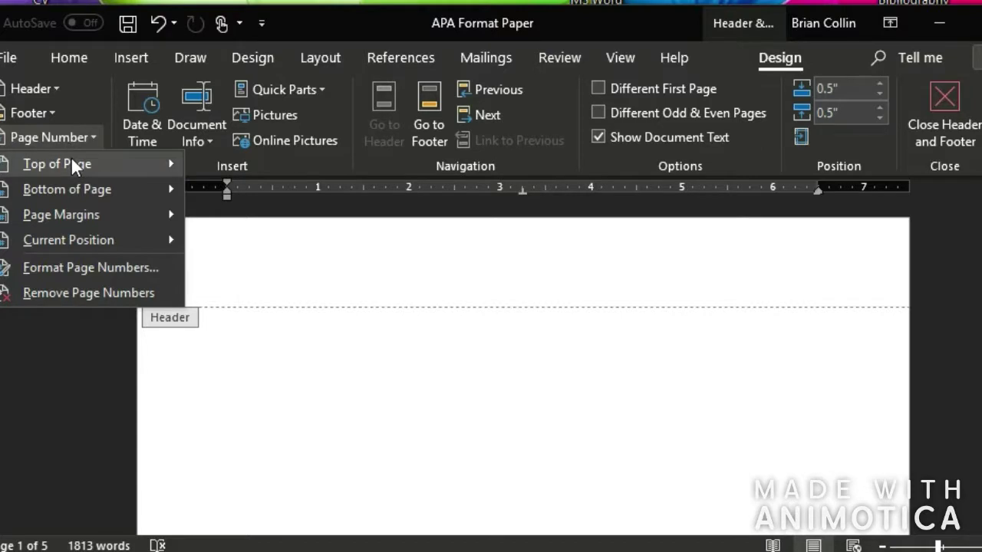
mouse_move(71, 156)
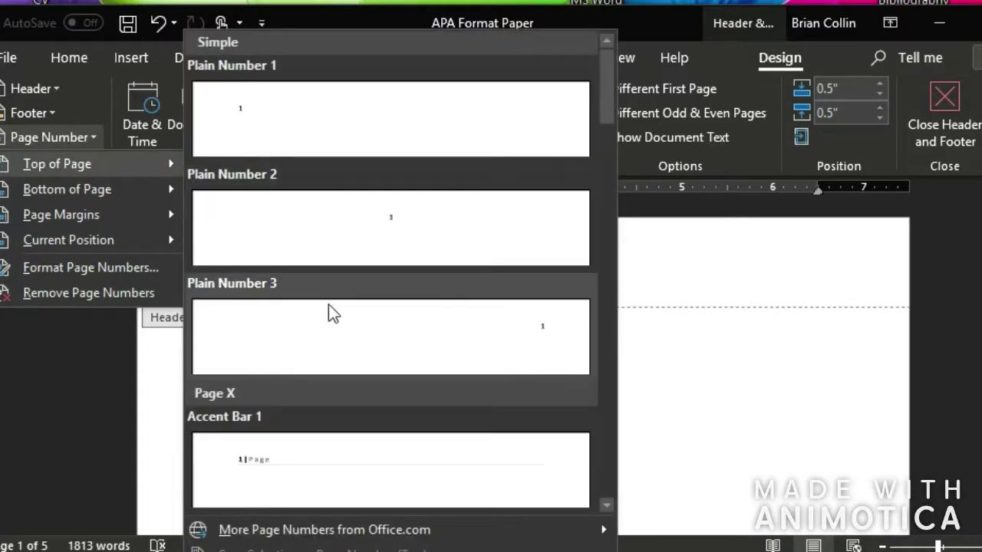
click(347, 338)
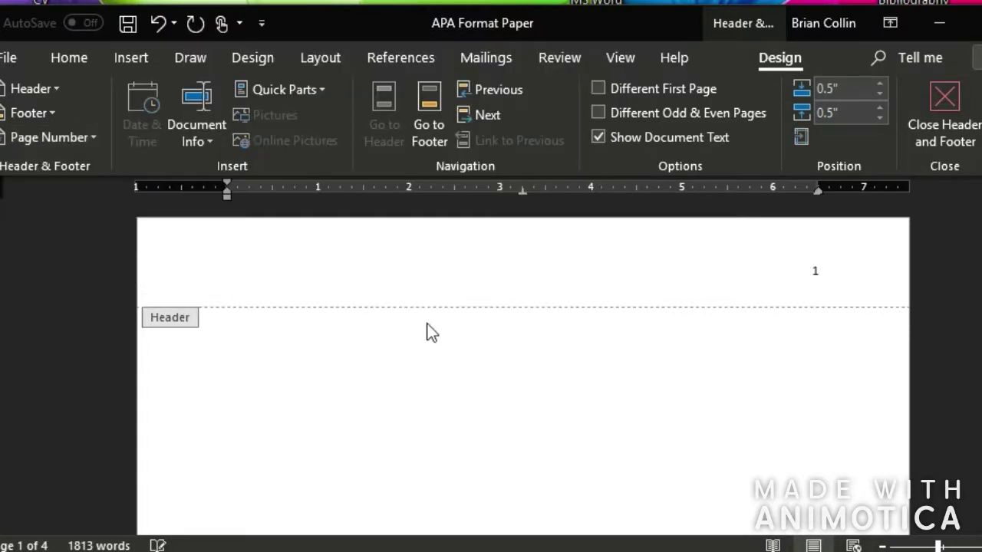
- Format the header page number as Times New Roman, size 12
drag(810, 270, 859, 259)
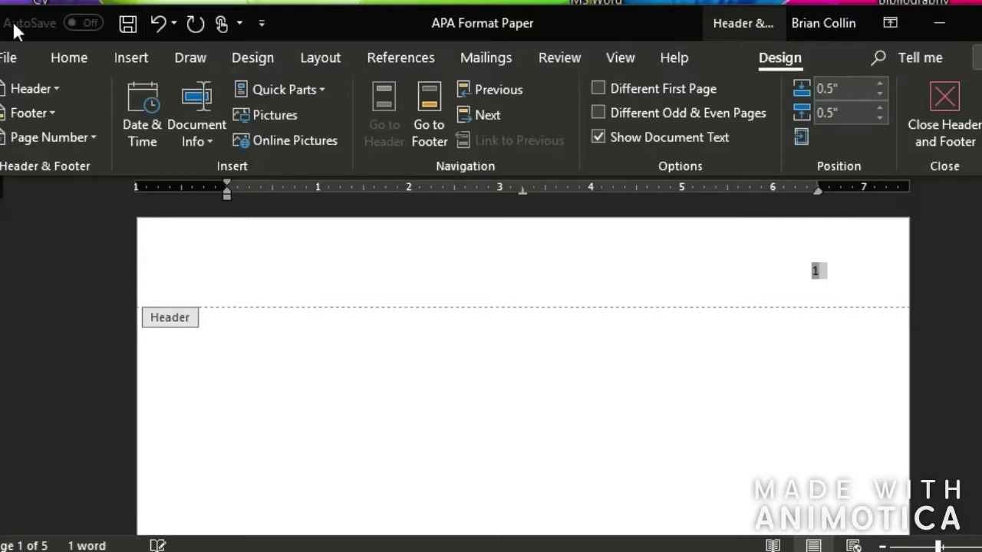
click(75, 62)
click(112, 100)
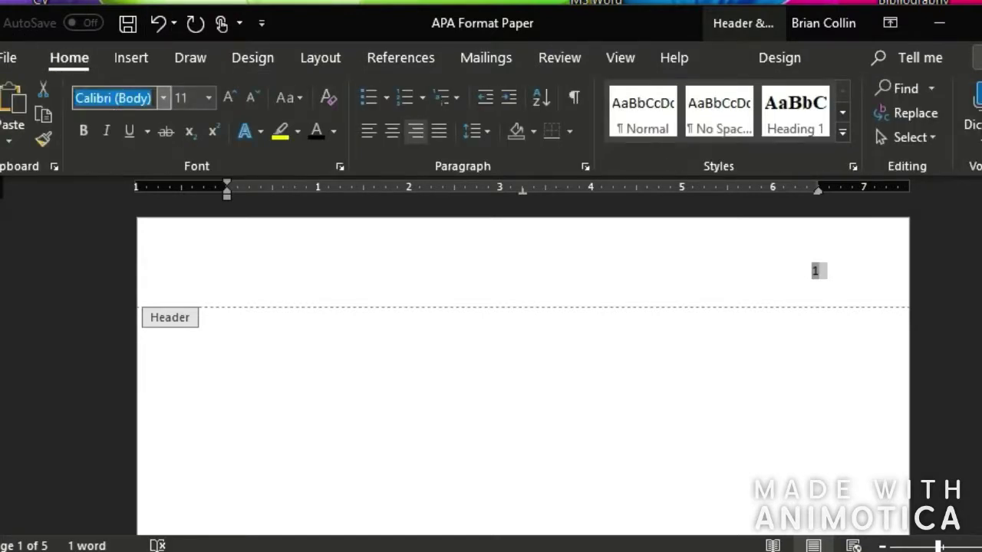
text(Times New Ro)
key(Return)
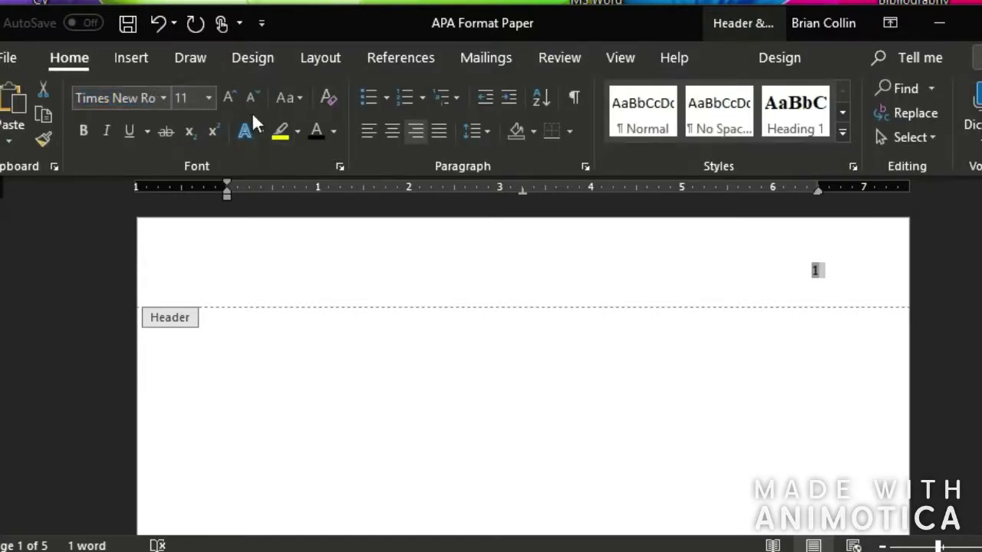
text(1)
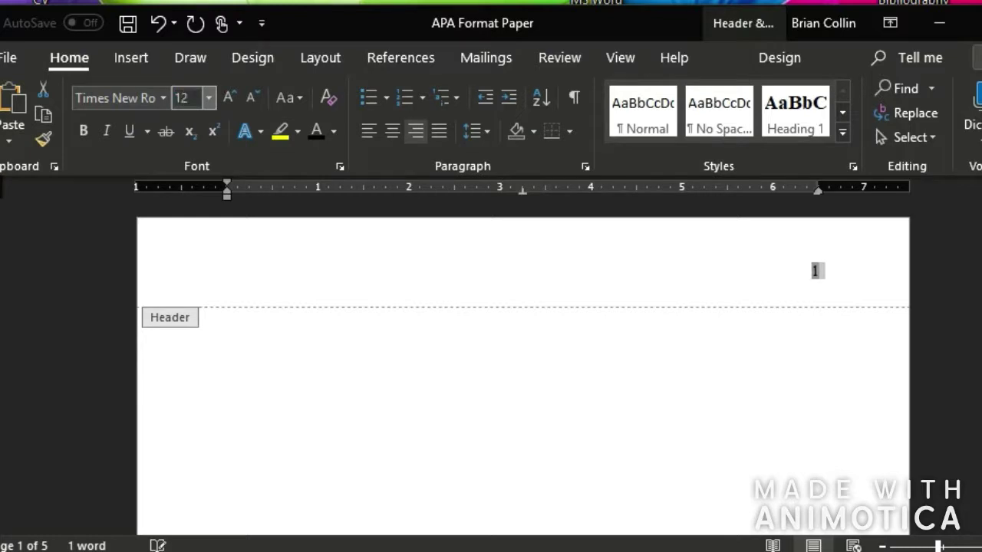
text(2)
key(Return)
click(269, 289)
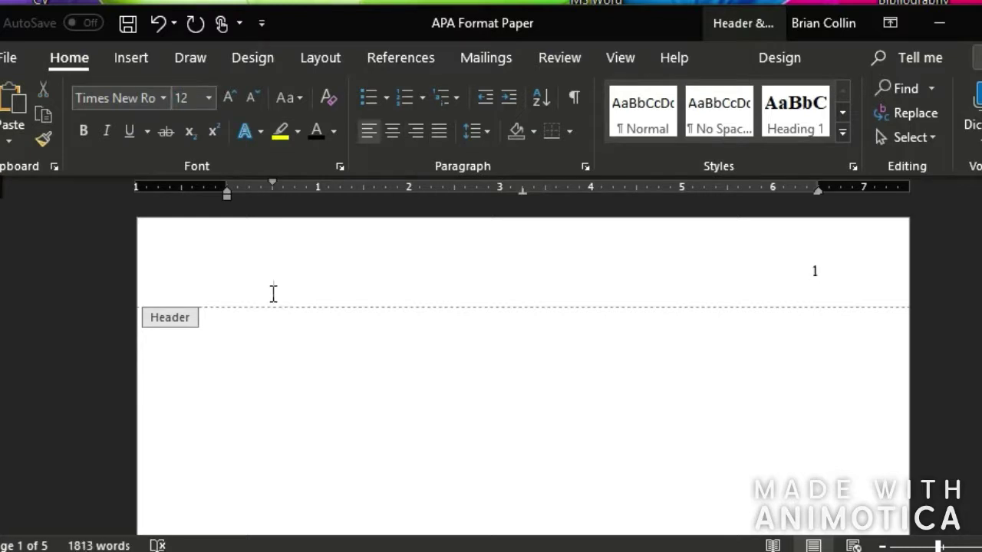
- Type 'Running head: SOCIAL MEDIA USE AND WELL-BEING' at the header's left margin, then close the header
key(ctrl+z)
text(Running head:)
text(SOCIAL ME)
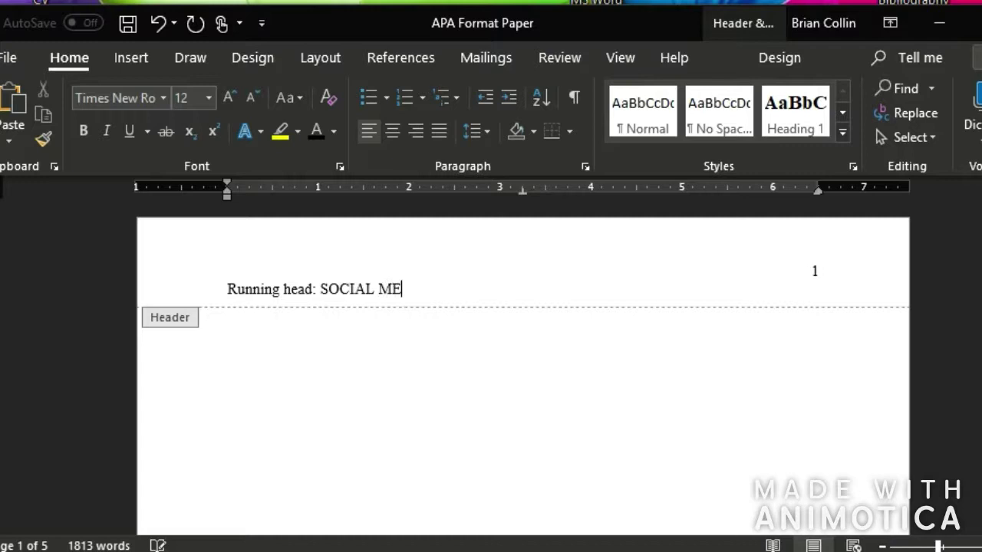
text(DIA USE AND W)
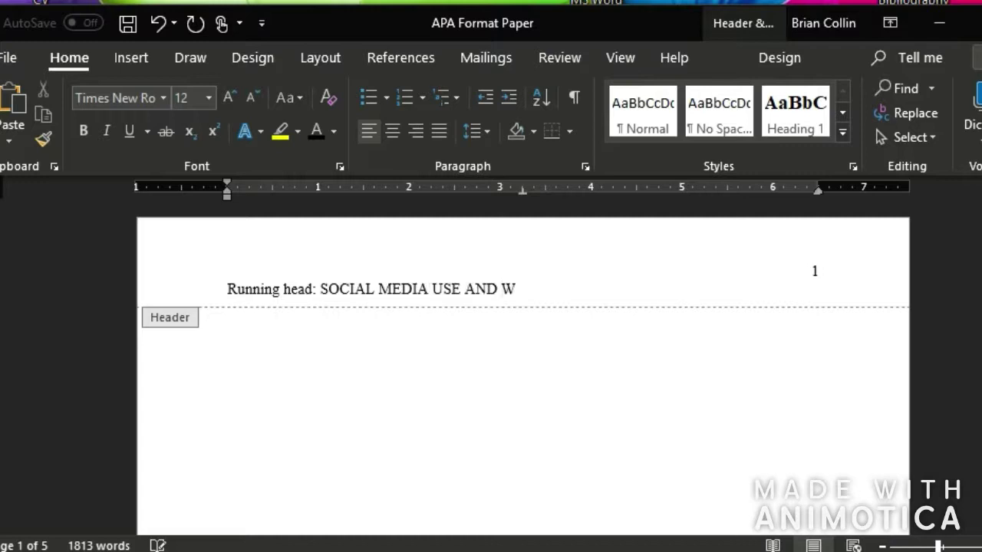
text(ELL-BEING)
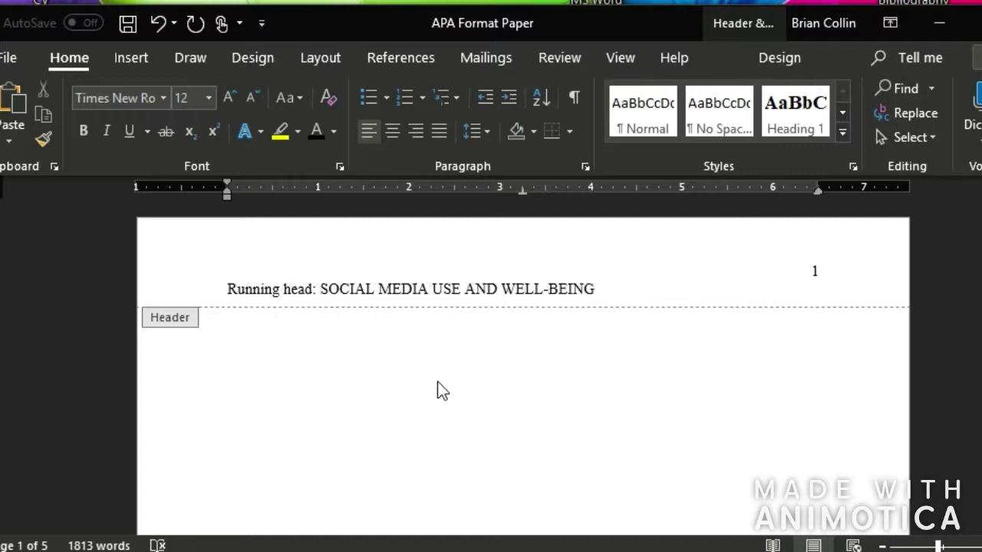
double_click(434, 411)
- Center the title line and set its font to Times New Roman
scroll(434, 410, down, 1)
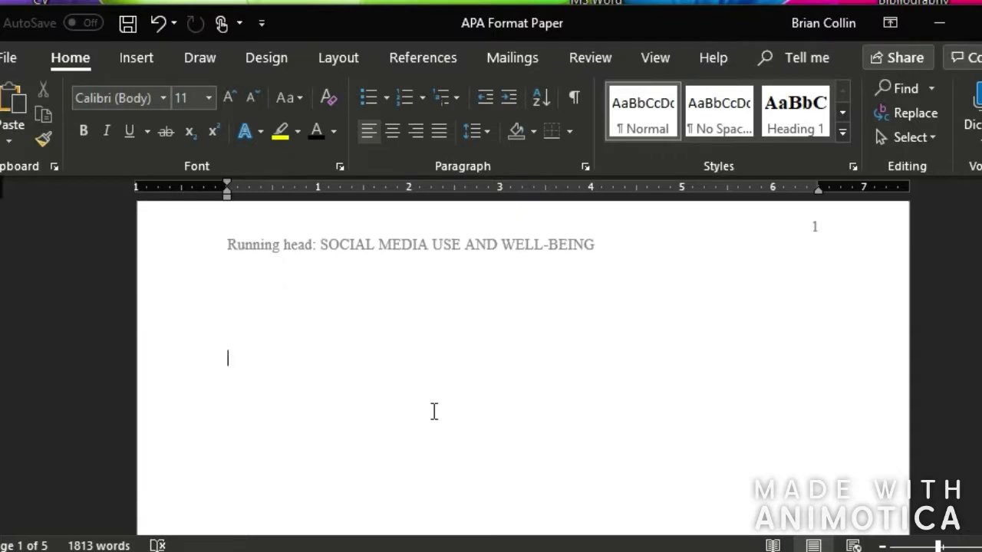
click(393, 129)
click(122, 98)
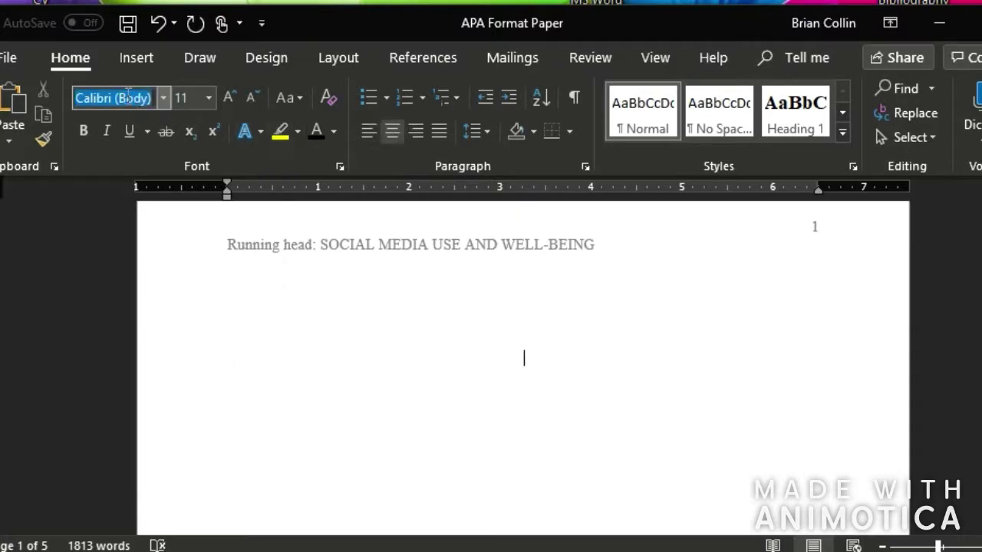
text(TiNES)
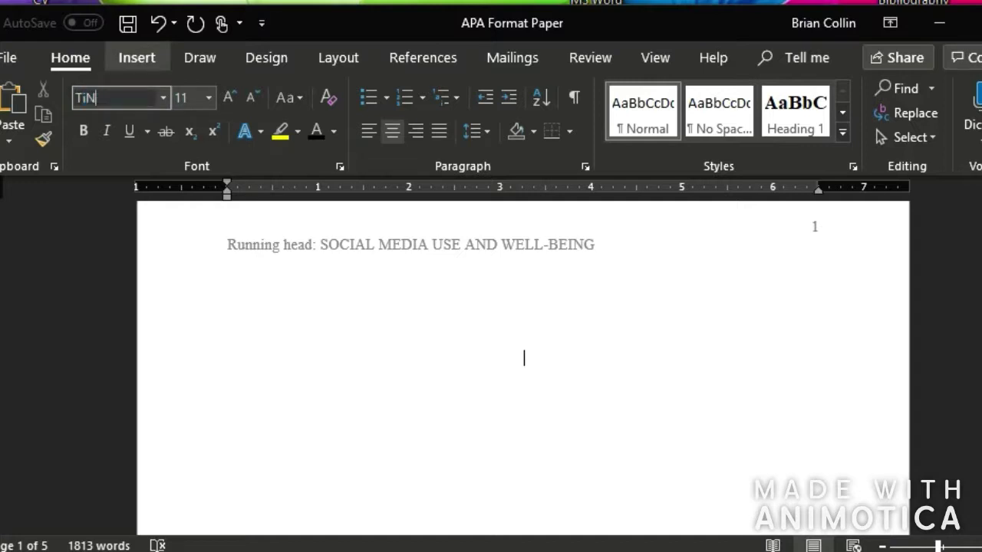
key(BackSpace)
key(BackSpace)
text(imes)
key(Return)
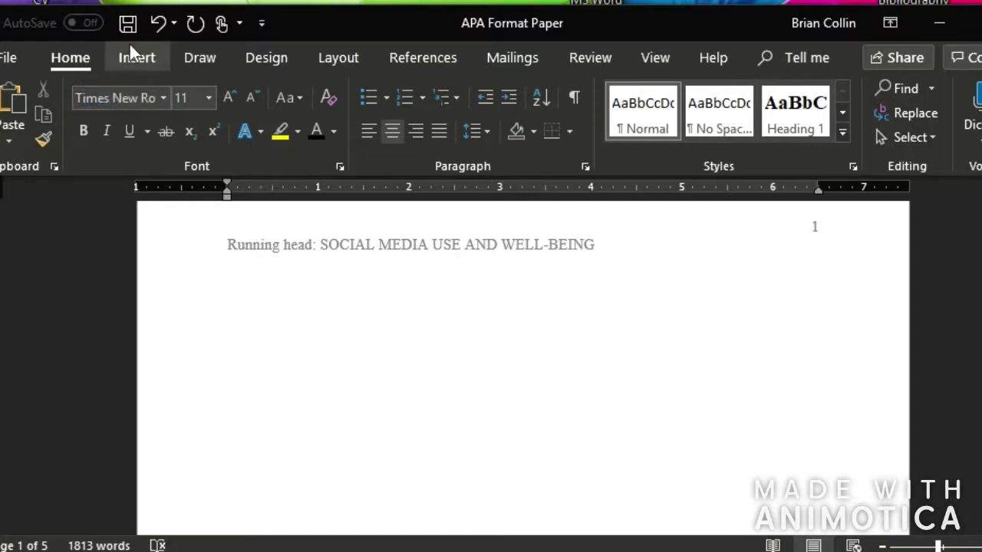
- At size 12, type the paper title, the author's name line, and 'The University of Indiana Southeast'
click(188, 98)
text(12)
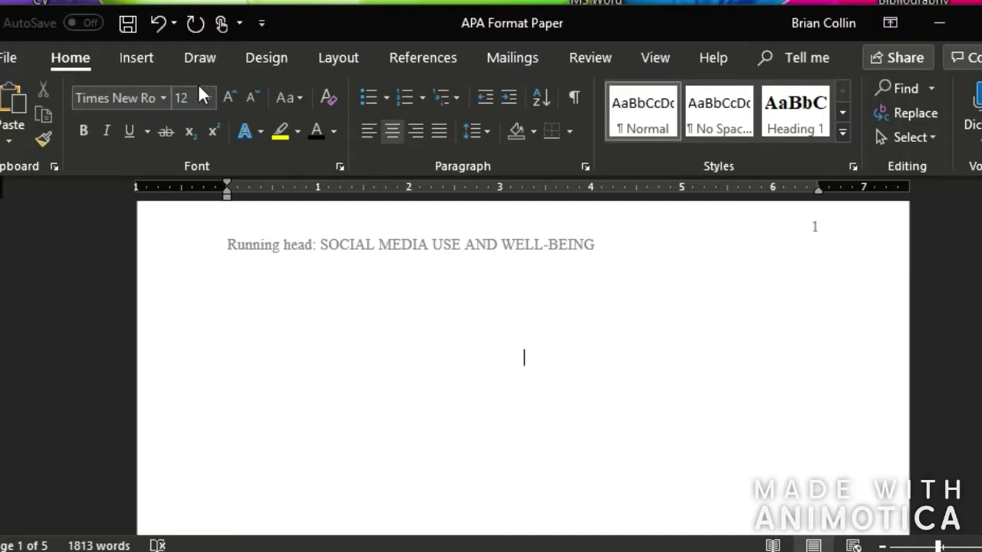
text(The Effects of )
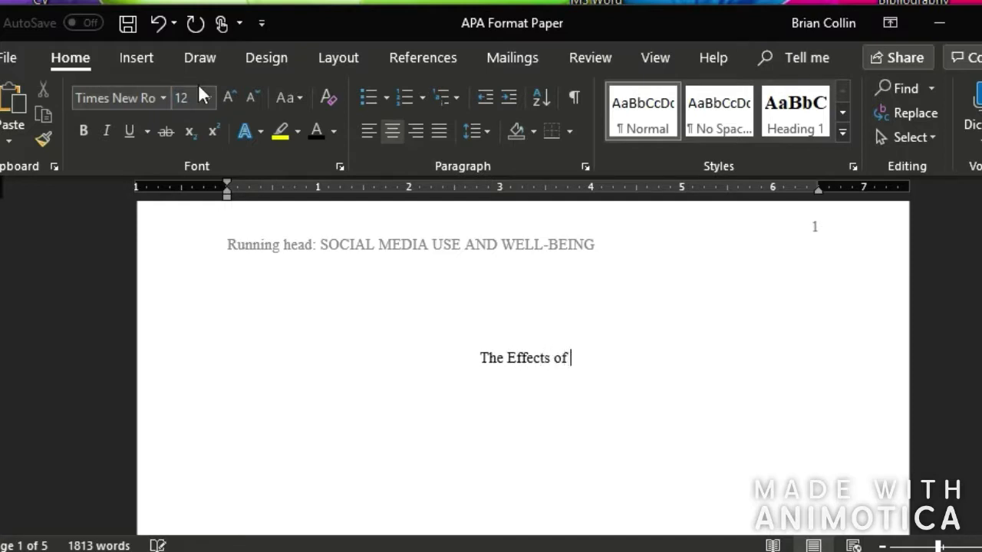
text(Social Media )
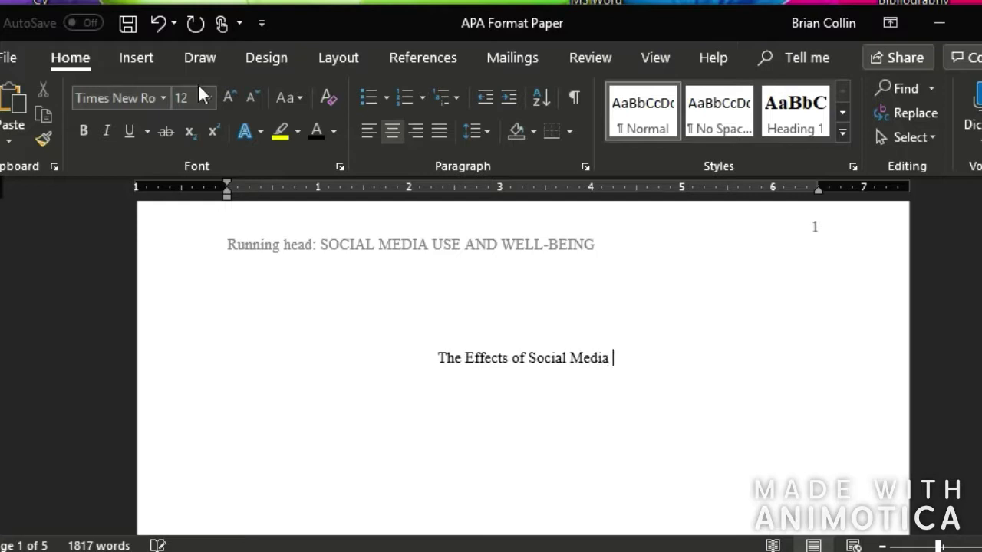
text(Use o)
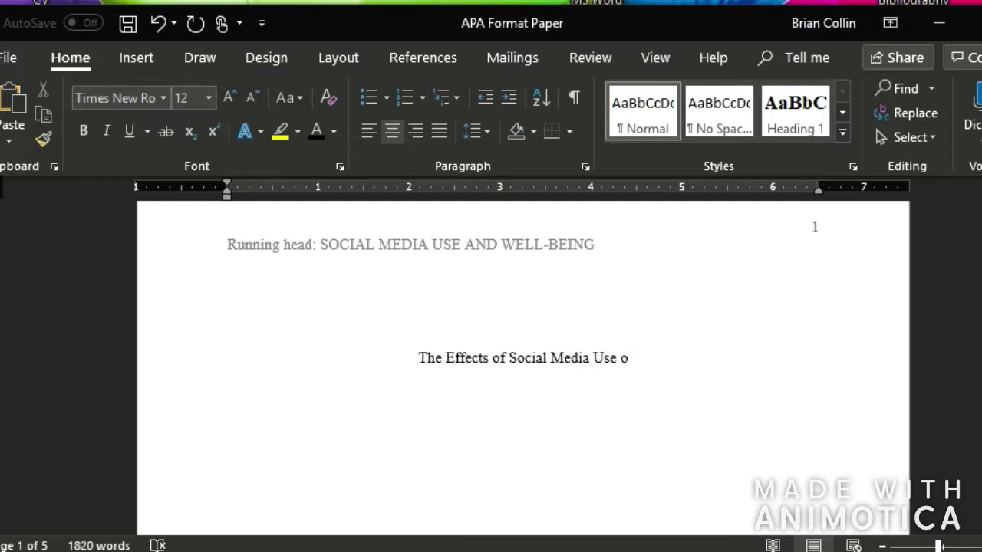
text(n Psycholog)
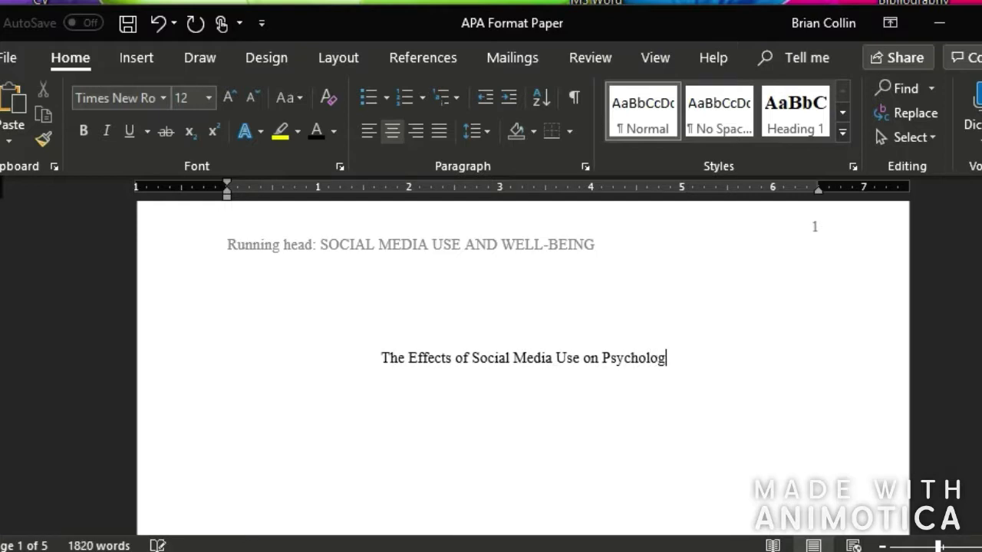
text(ical Well-being )
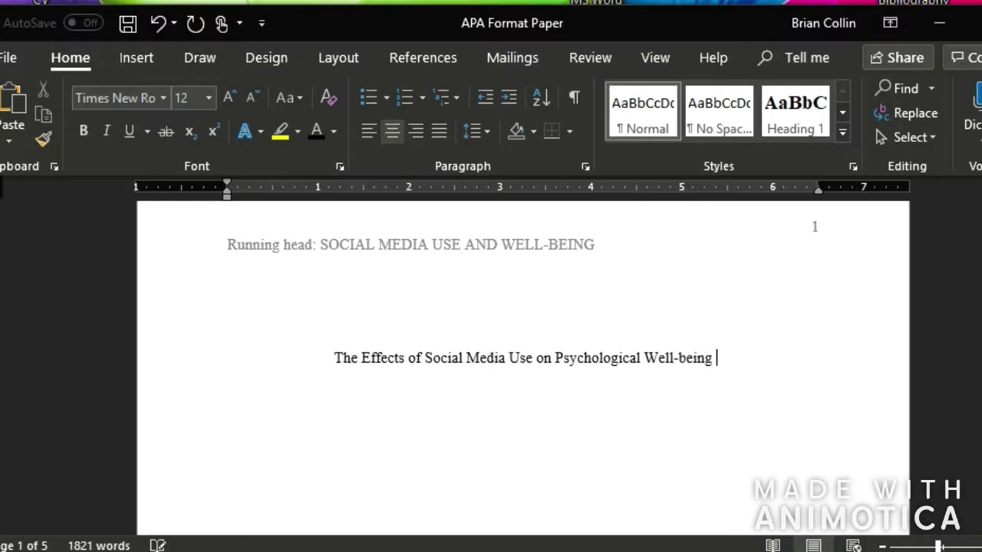
text(of Adolescent)
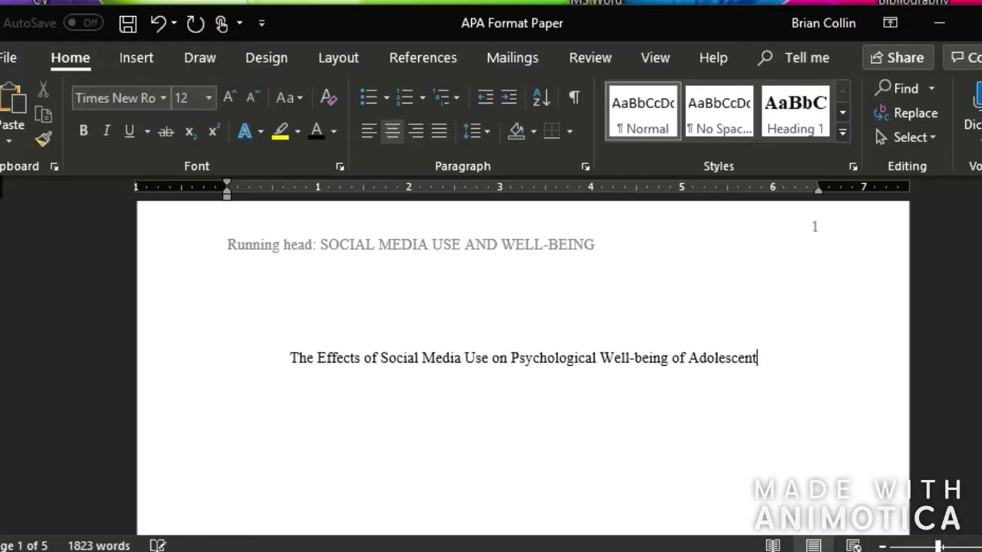
text(s and Young )
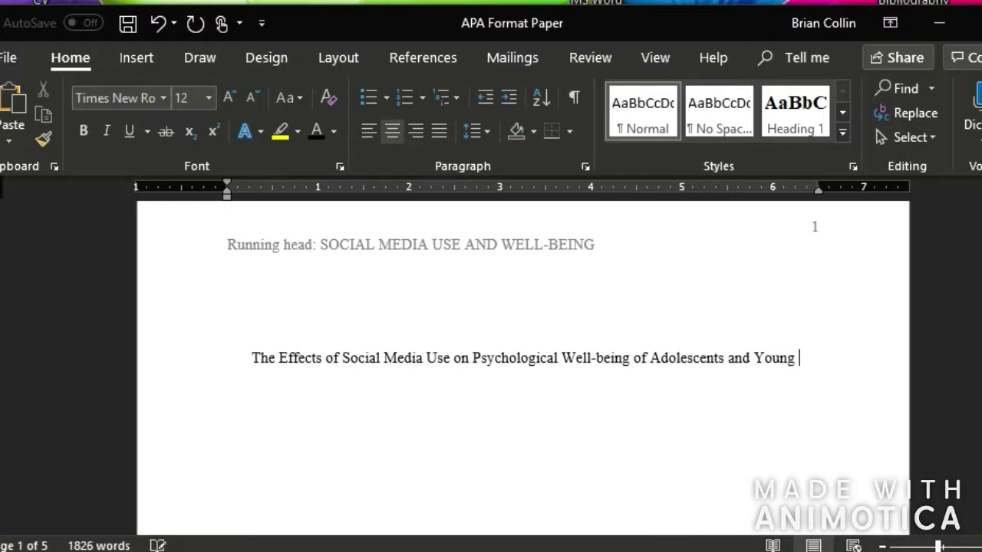
text(Adults)
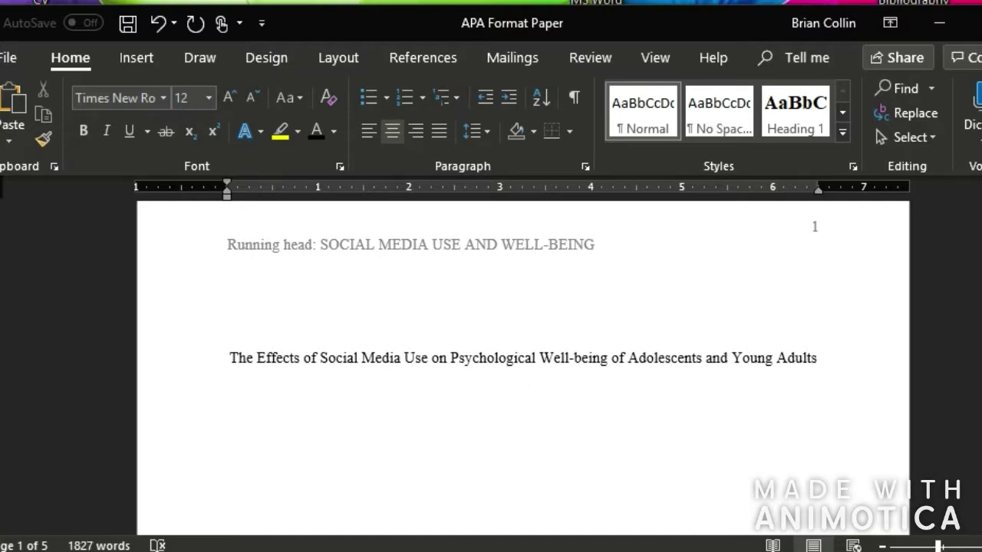
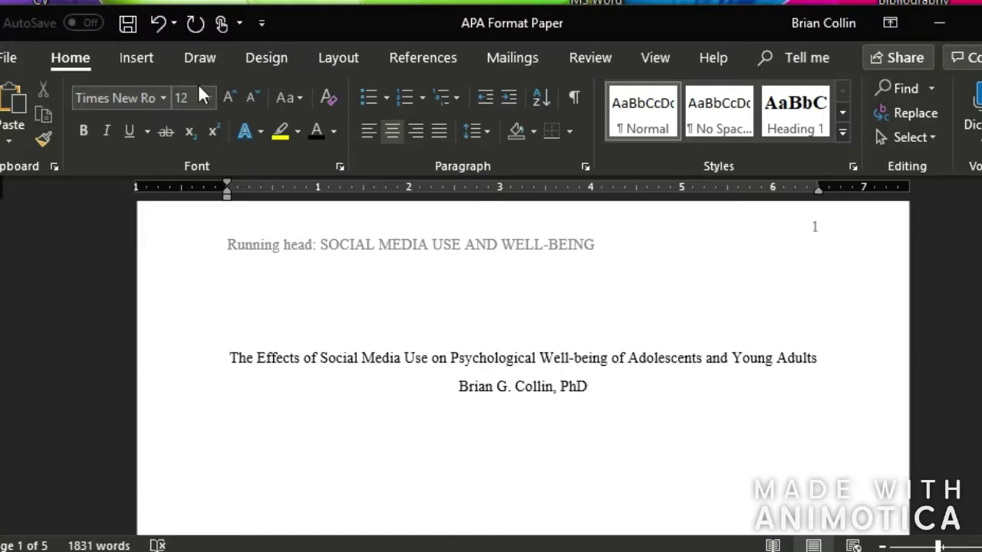
key(Return)
text(The Univers)
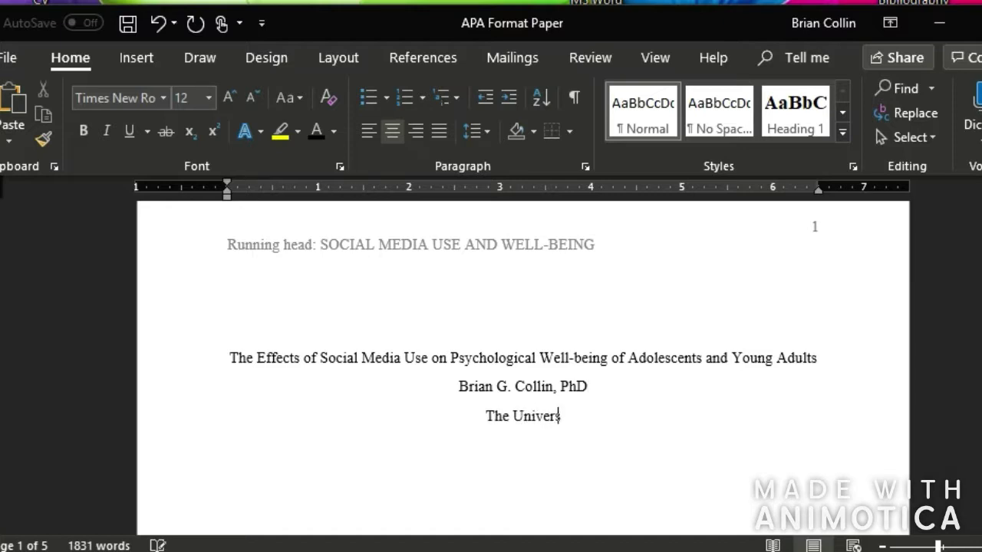
text(ity of Indiana )
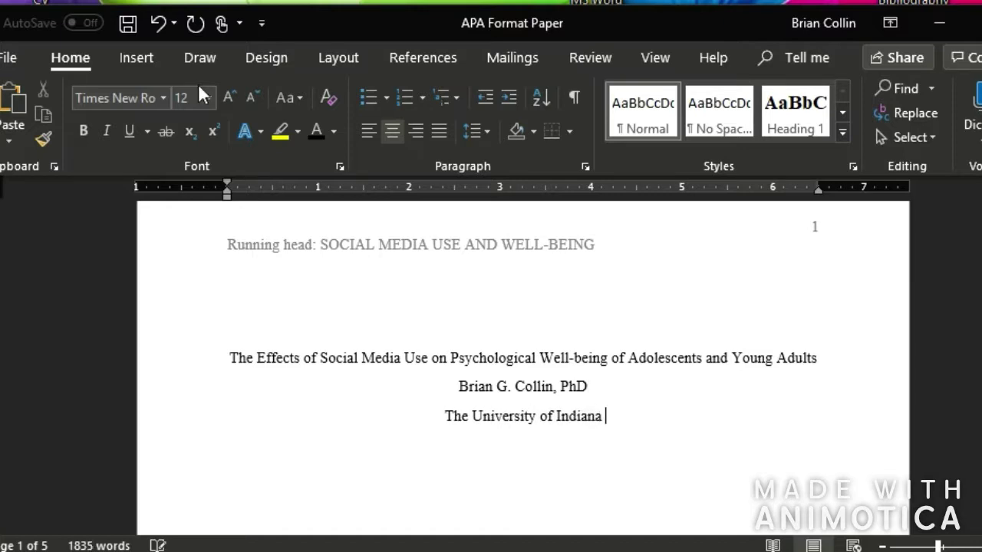
text(Southeast)
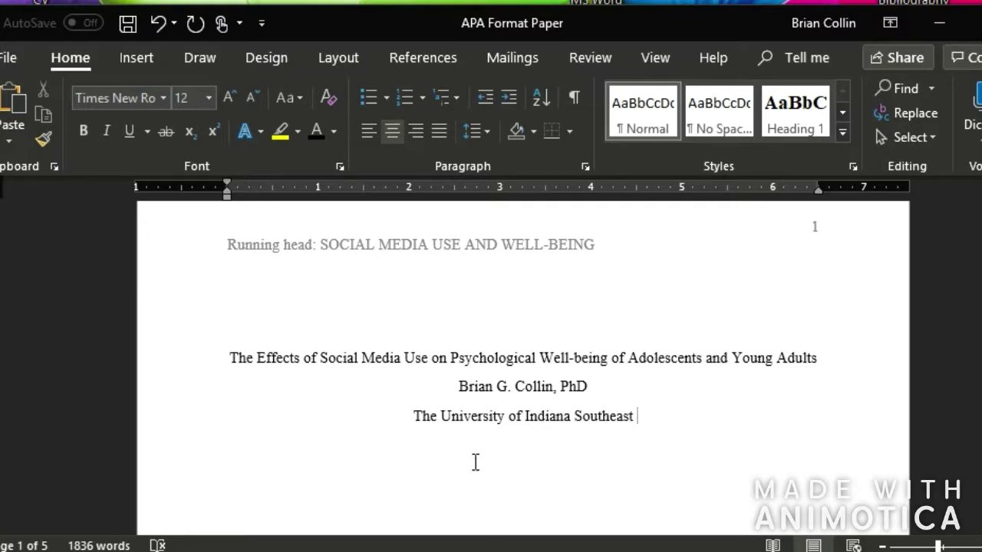
scroll(473, 463, down, 5)
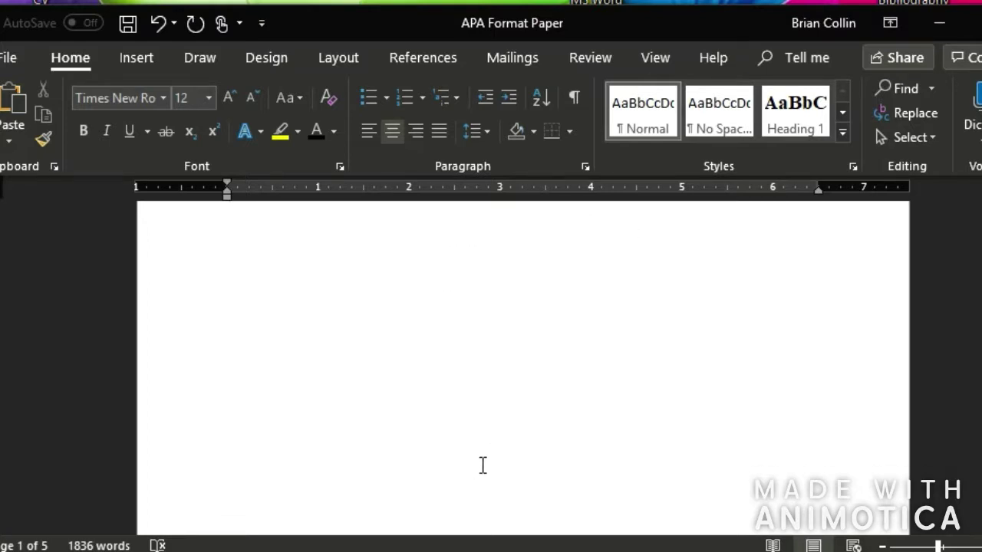
click(483, 465)
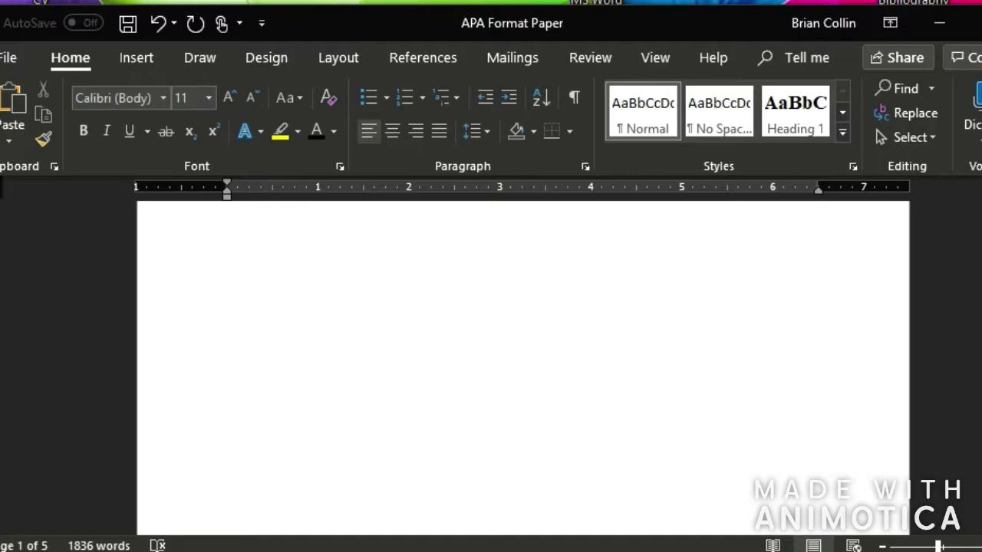
scroll(640, 401, up, 5)
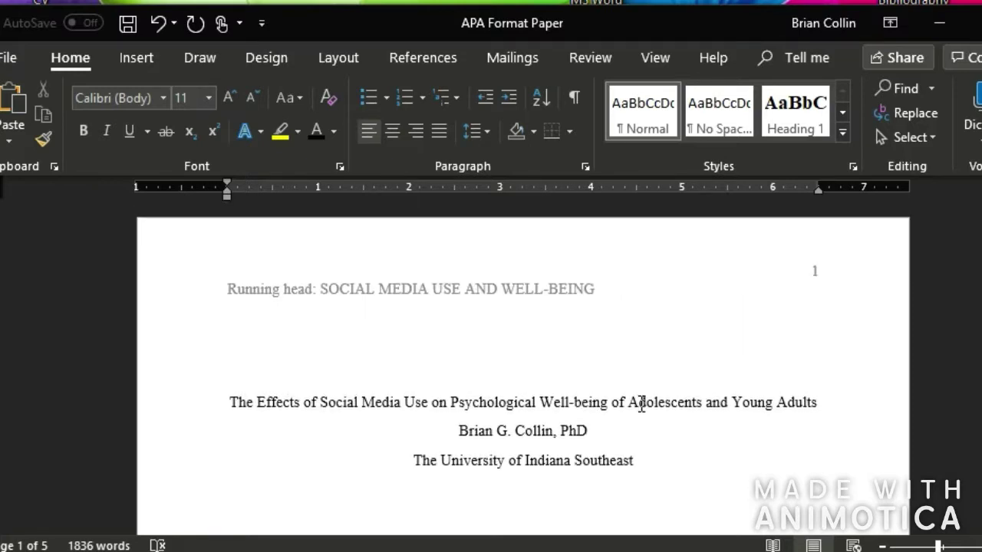
scroll(647, 414, down, 2)
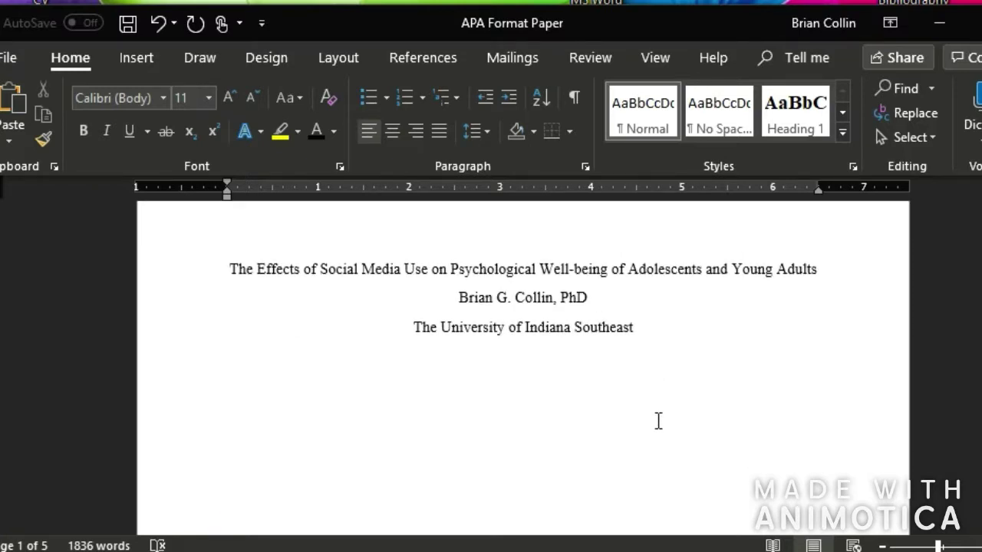